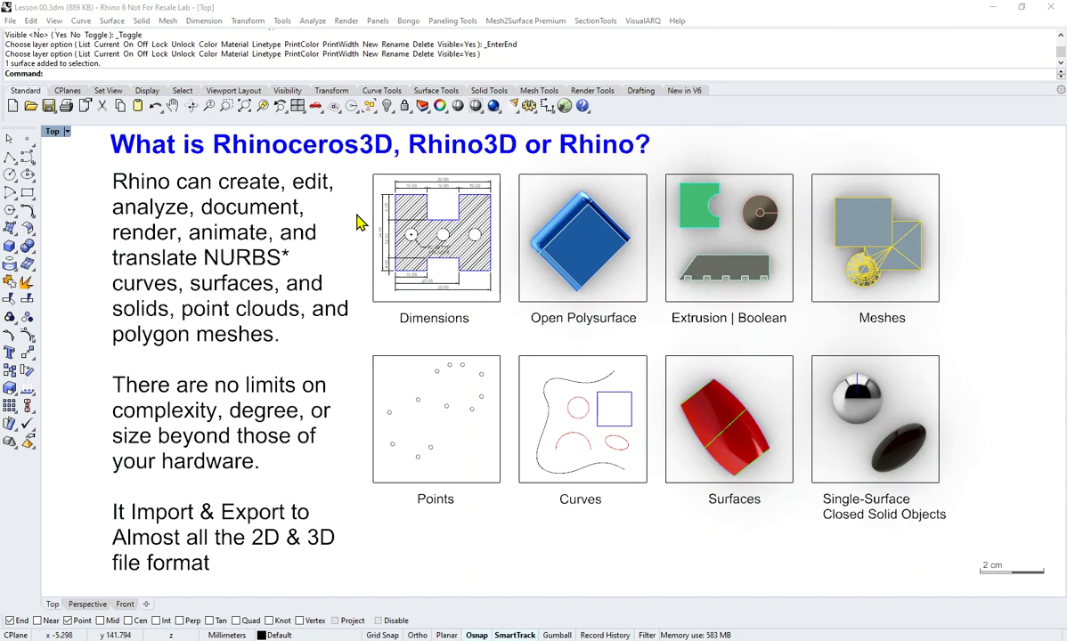
- Maximize the Perspective viewport and examine the sample objects around the Points and Curves frames
{"action": "double_click", "coordinate": [55, 131]}
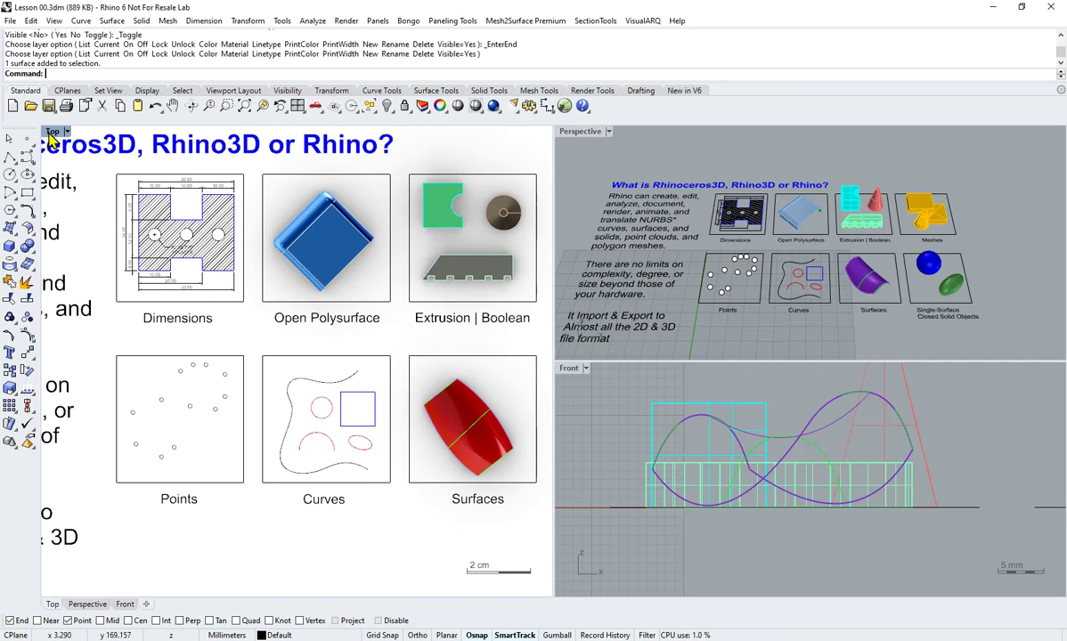
{"action": "double_click", "coordinate": [584, 133]}
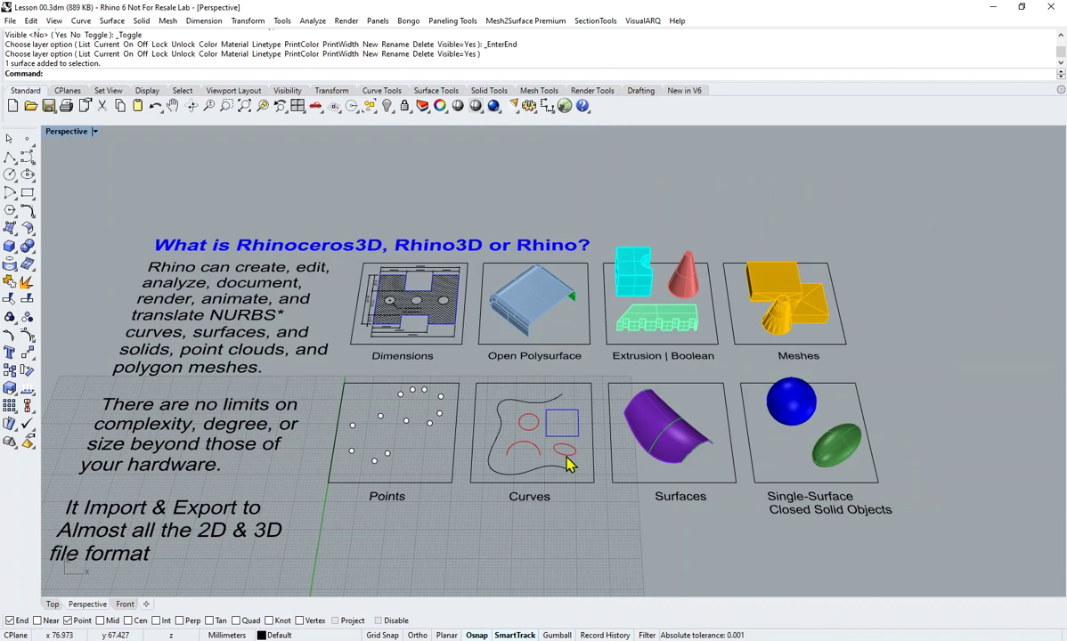
{"action": "right_click_drag", "start_coordinate": [514, 410], "coordinate": [554, 392], "text": "shift"}
{"action": "right_click_drag", "start_coordinate": [426, 434], "coordinate": [520, 460]}
{"action": "scroll", "coordinate": [454, 445], "scroll_direction": "up", "scroll_amount": 5}
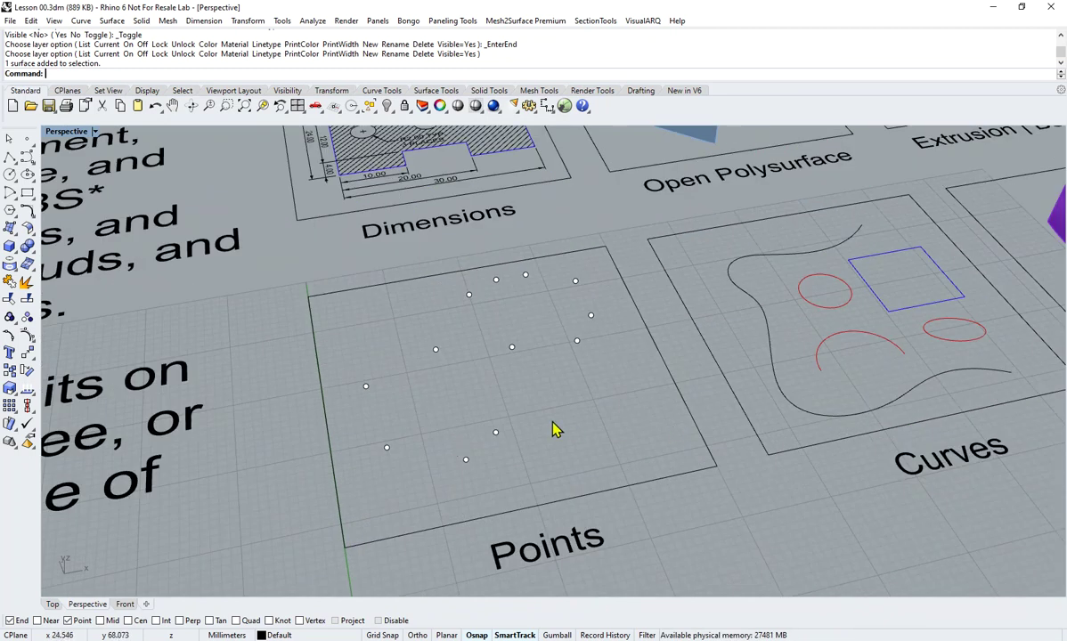
{"action": "scroll", "coordinate": [555, 429], "scroll_direction": "down", "scroll_amount": 4}
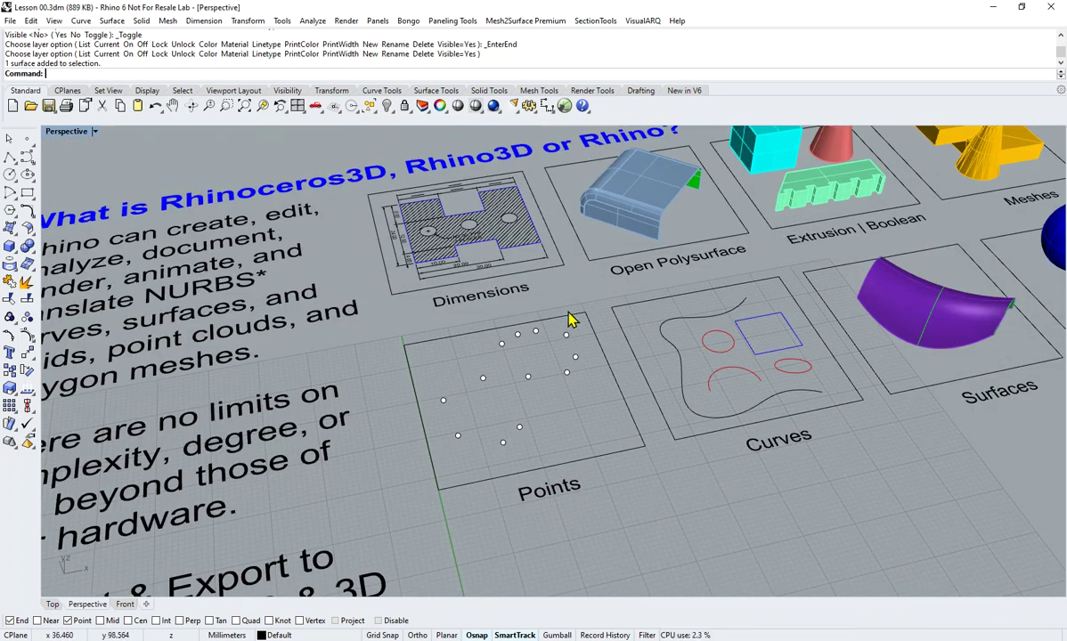
{"action": "right_click_drag", "start_coordinate": [651, 326], "coordinate": [529, 328], "text": "shift"}
{"action": "scroll", "coordinate": [584, 317], "scroll_direction": "down", "scroll_amount": 2}
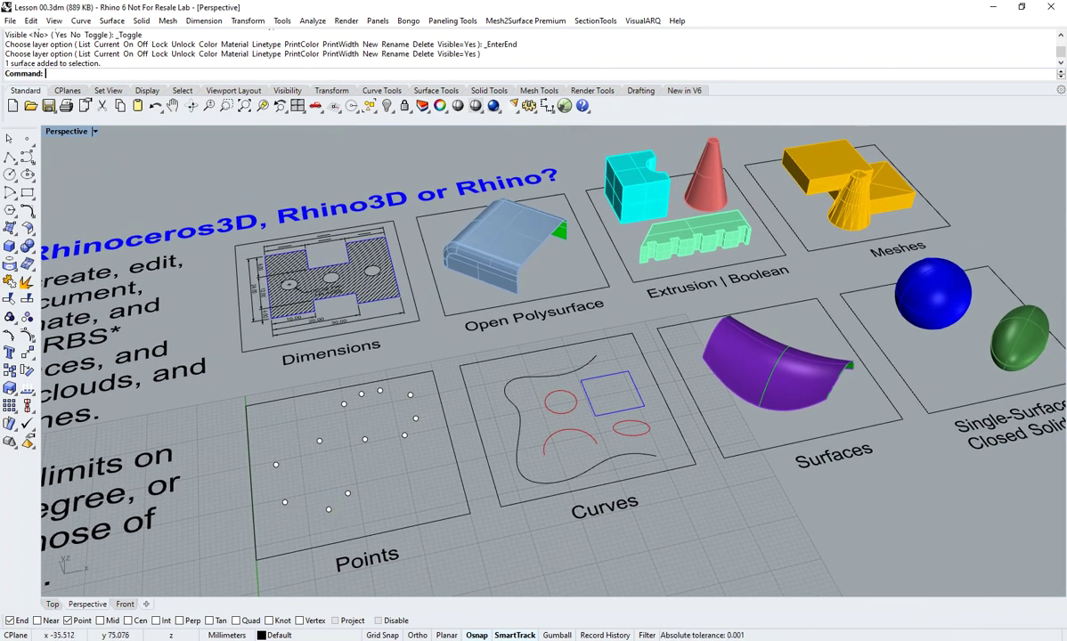
{"action": "scroll", "coordinate": [306, 544], "scroll_direction": "up", "scroll_amount": 2}
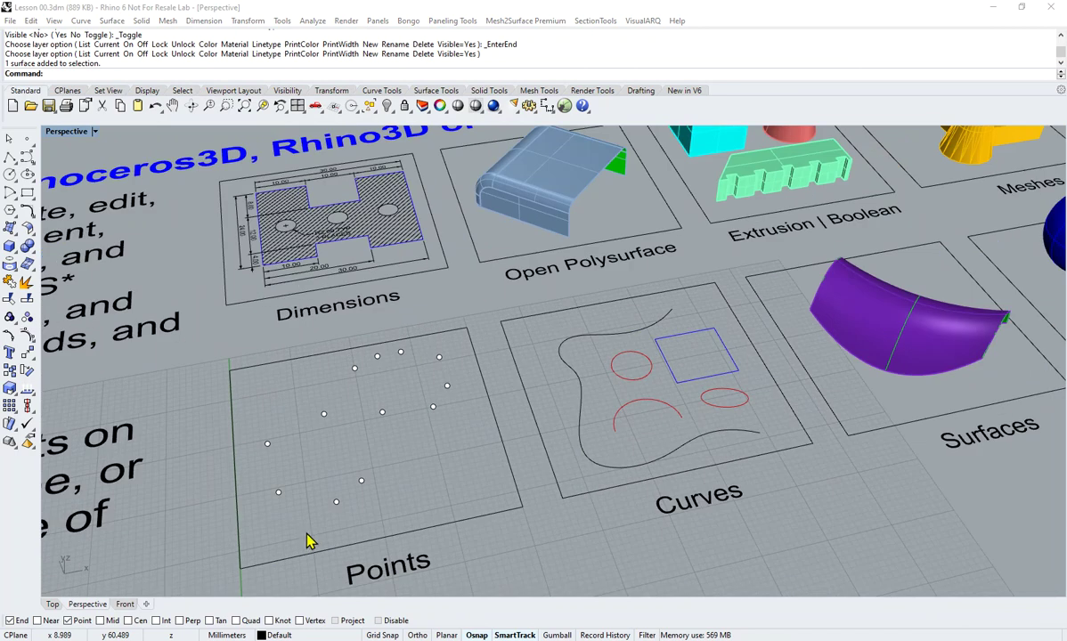
- Place two single points in the empty area on the near right side of the Points frame
{"action": "right_click_drag", "start_coordinate": [371, 492], "coordinate": [437, 434], "text": "shift"}
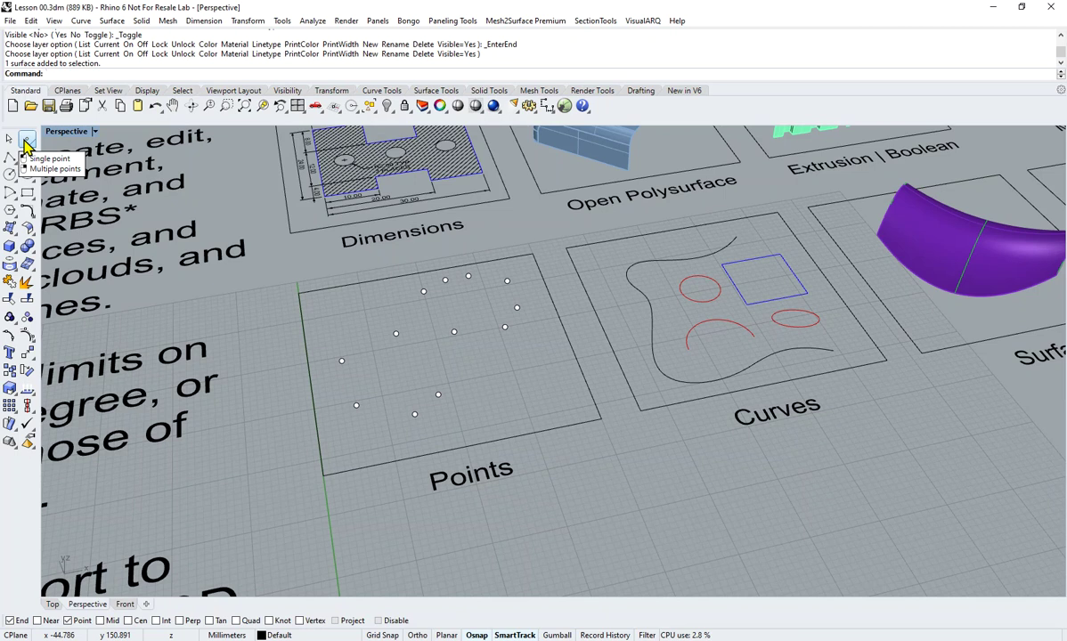
{"action": "left_click", "coordinate": [26, 143]}
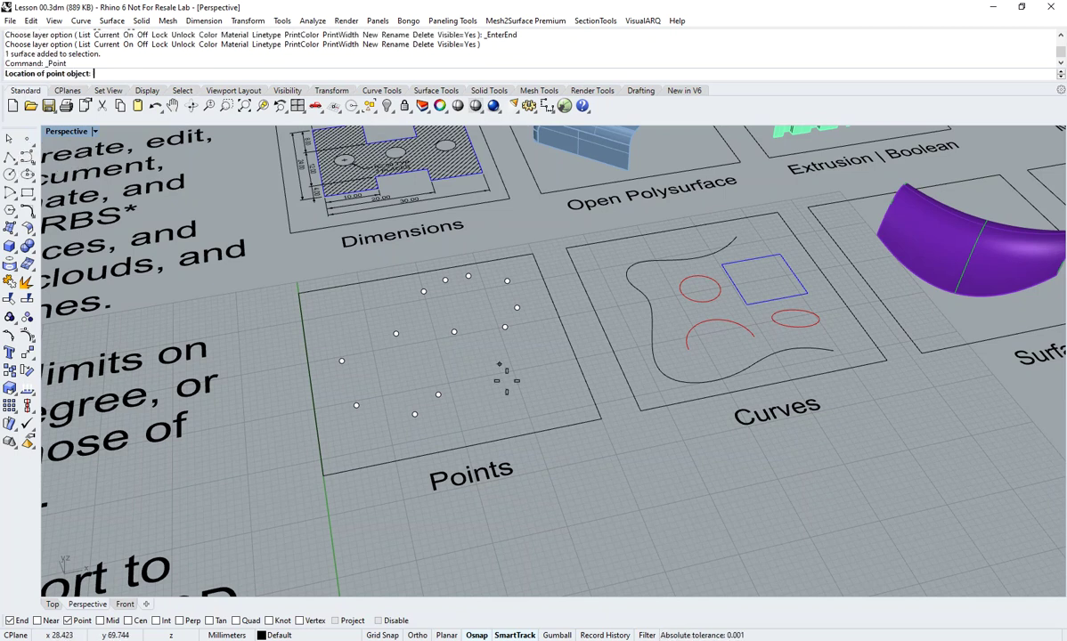
{"action": "left_click", "coordinate": [473, 381]}
{"action": "key", "text": "Return"}
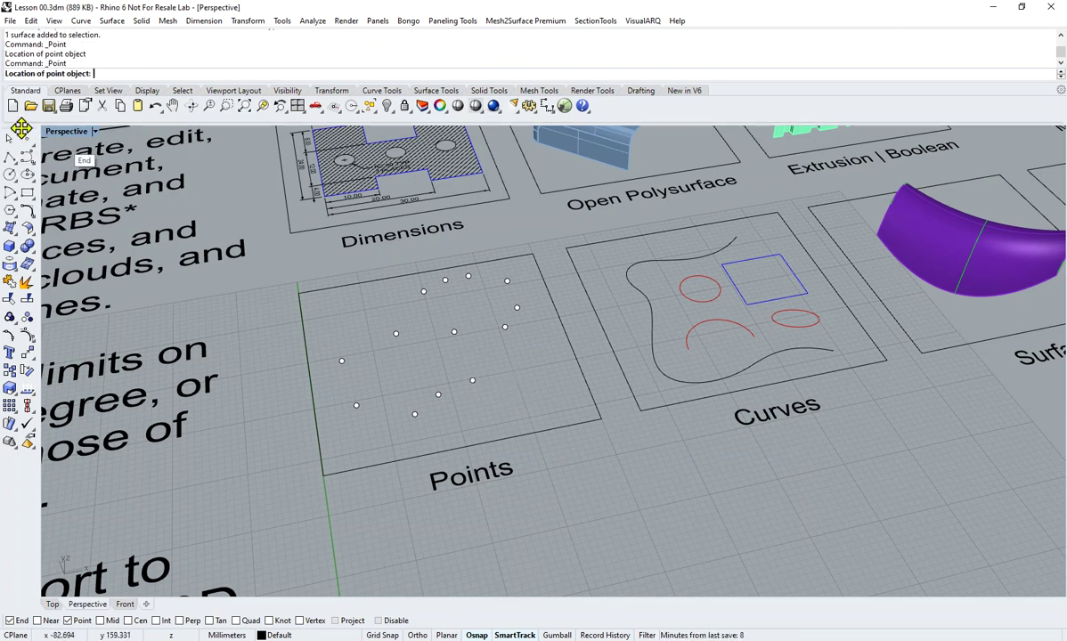
{"action": "left_click", "coordinate": [545, 367]}
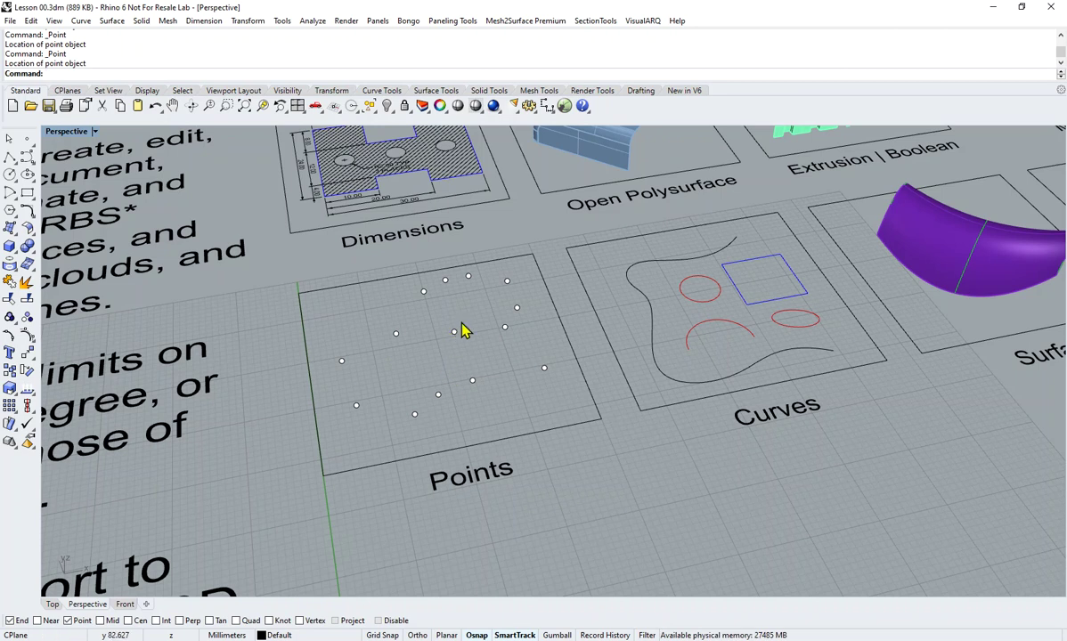
- Draw a closed polyline through all the points in the Points frame, snapping to each point and ending at the start
{"action": "scroll", "coordinate": [469, 307], "scroll_direction": "up", "scroll_amount": 3}
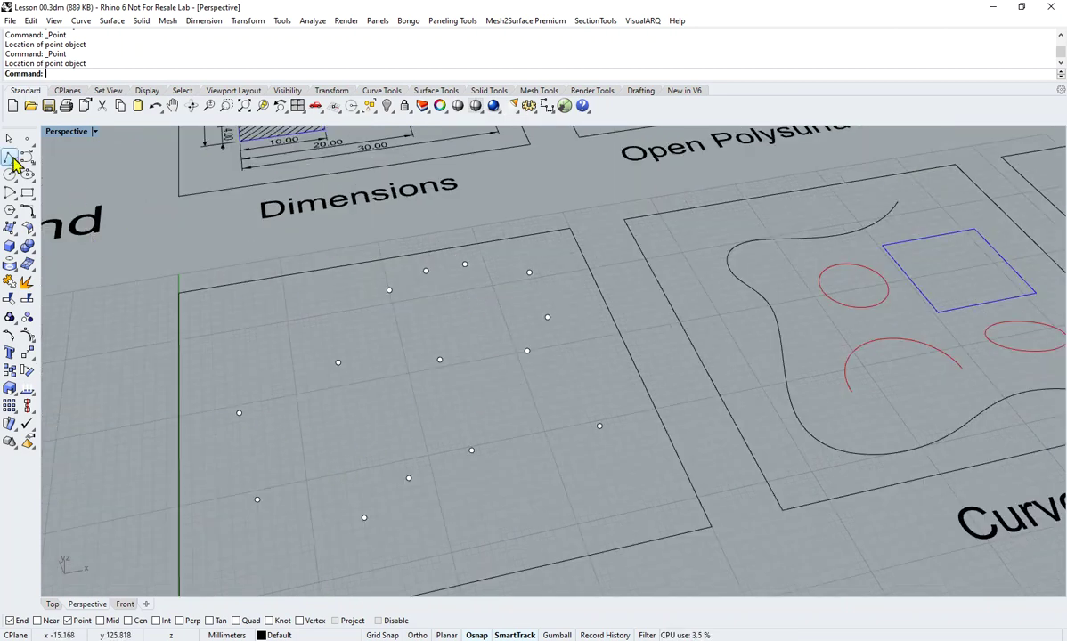
{"action": "left_click", "coordinate": [9, 159]}
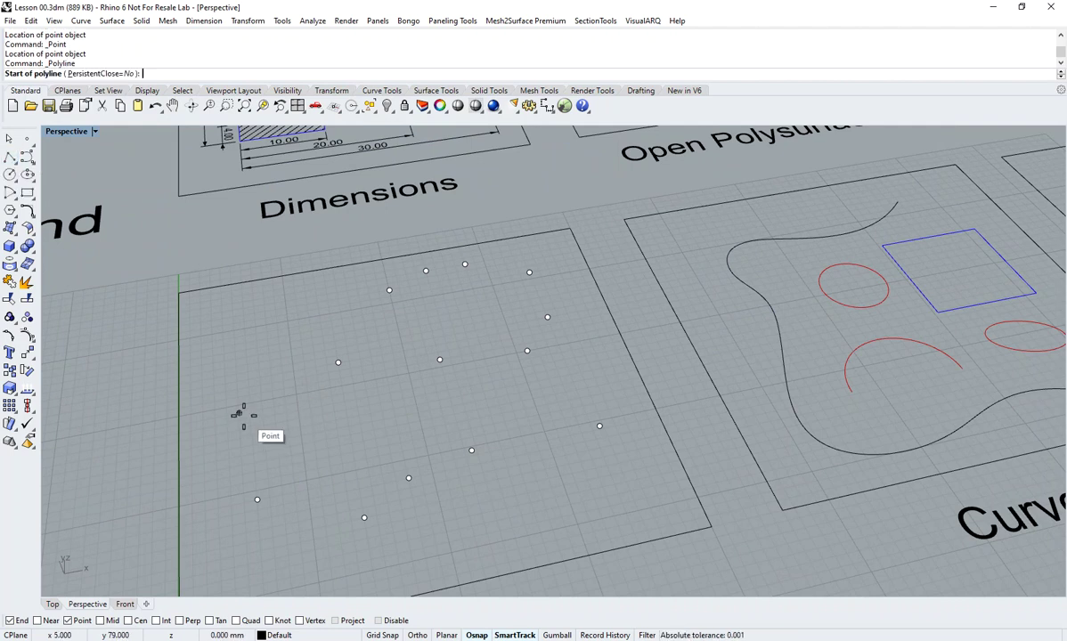
{"action": "left_click", "coordinate": [239, 413]}
{"action": "left_click", "coordinate": [337, 362]}
{"action": "left_click", "coordinate": [389, 290]}
{"action": "left_click", "coordinate": [425, 270]}
{"action": "left_click", "coordinate": [464, 263]}
{"action": "left_click", "coordinate": [529, 272]}
{"action": "left_click", "coordinate": [547, 317]}
{"action": "left_click", "coordinate": [526, 351]}
{"action": "left_click", "coordinate": [439, 359]}
{"action": "left_click", "coordinate": [472, 450]}
{"action": "left_click", "coordinate": [599, 426]}
{"action": "left_click", "coordinate": [409, 478]}
{"action": "left_click", "coordinate": [364, 518]}
{"action": "left_click", "coordinate": [258, 500]}
{"action": "left_click", "coordinate": [239, 413]}
{"action": "scroll", "coordinate": [372, 385], "scroll_direction": "down", "scroll_amount": 3}
{"action": "scroll", "coordinate": [392, 387], "scroll_direction": "down", "scroll_amount": 3}
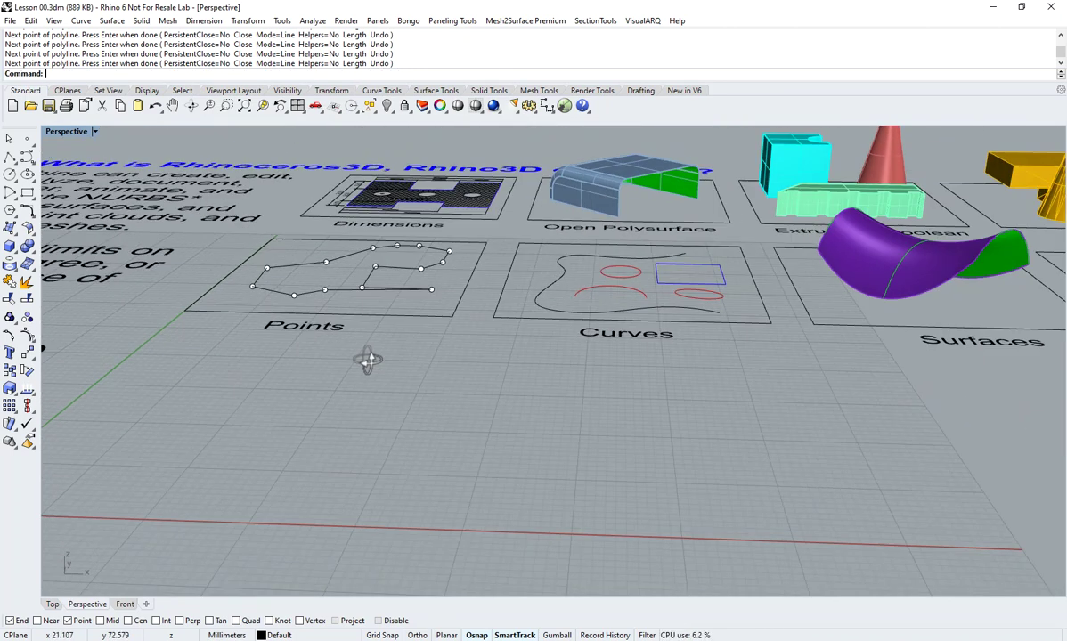
{"action": "scroll", "coordinate": [374, 362], "scroll_direction": "up", "scroll_amount": 3}
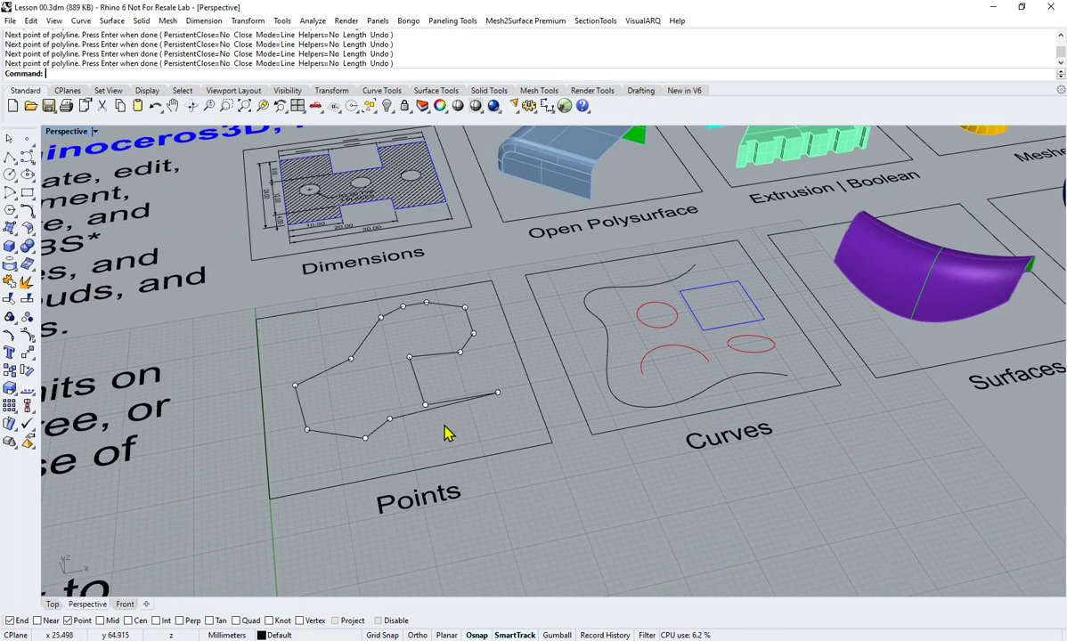
- Select the free-form curve in the Curves frame to examine its control points and view the available curve-drawing tool variants
{"action": "right_click_drag", "start_coordinate": [703, 392], "coordinate": [534, 381], "text": "shift"}
{"action": "left_click", "coordinate": [523, 402]}
{"action": "scroll", "coordinate": [468, 409], "scroll_direction": "up", "scroll_amount": 2}
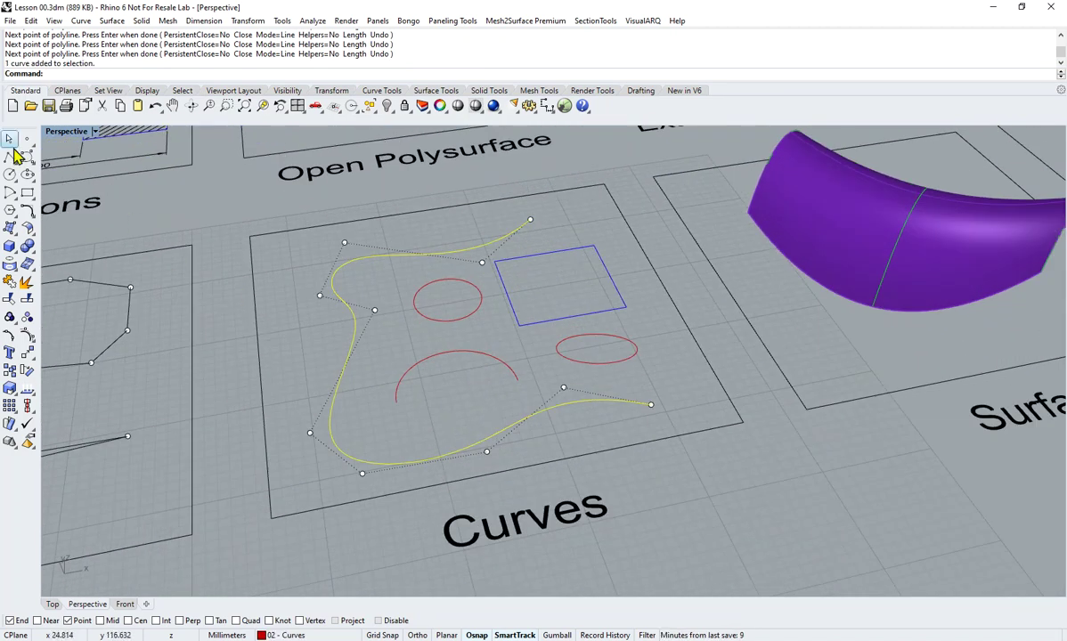
{"action": "left_click", "coordinate": [30, 155]}
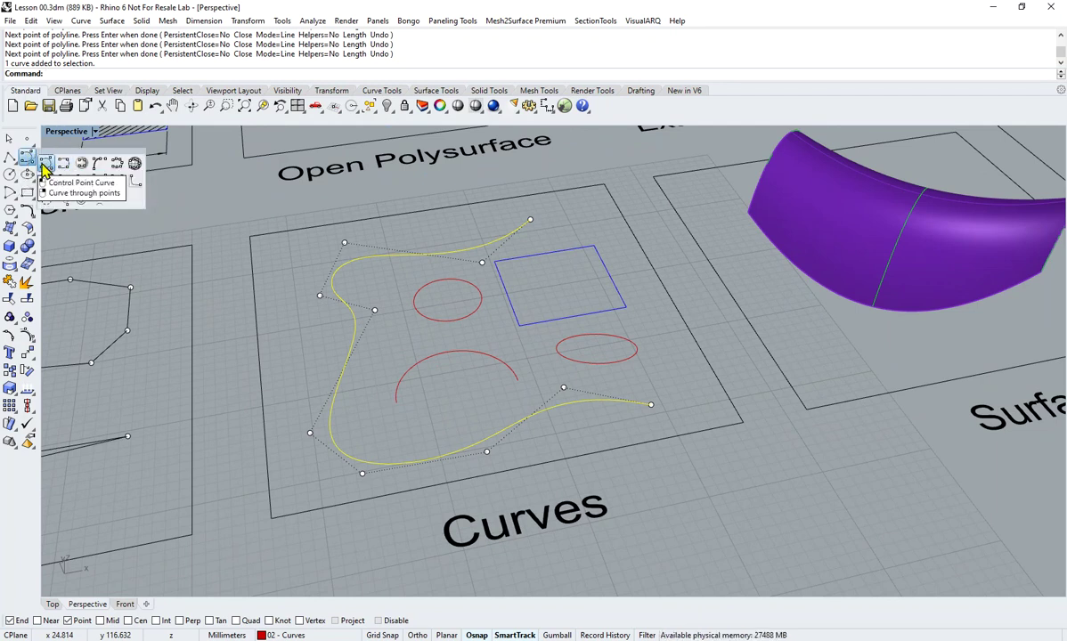
{"action": "left_click", "coordinate": [216, 209]}
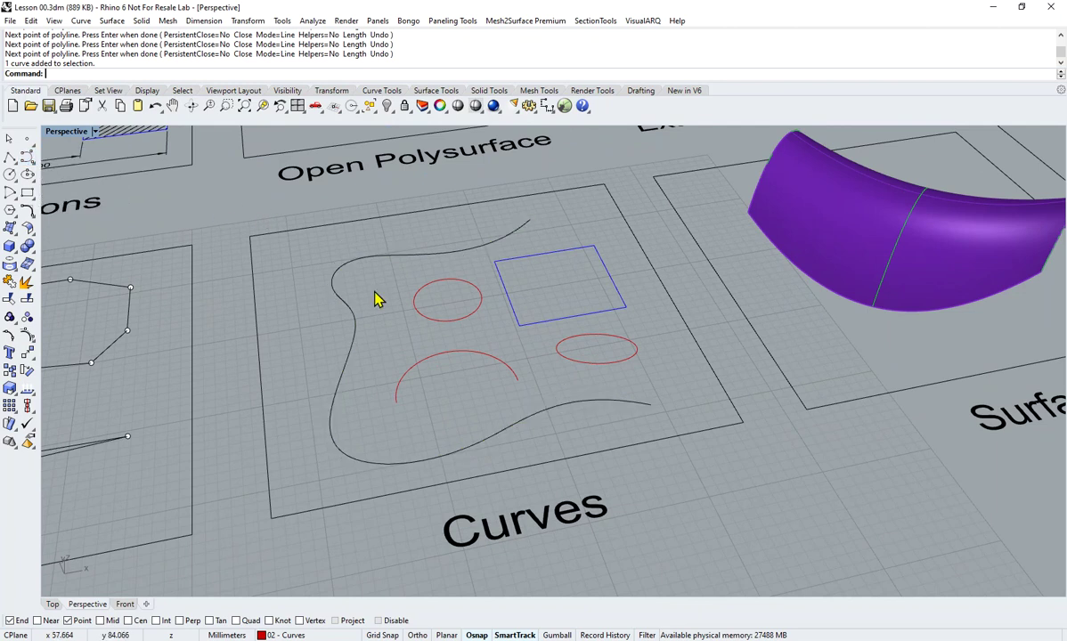
- Turn on the Gumball and move the free-form curve's control point nearest the frame's left edge upward
{"action": "left_click", "coordinate": [481, 257]}
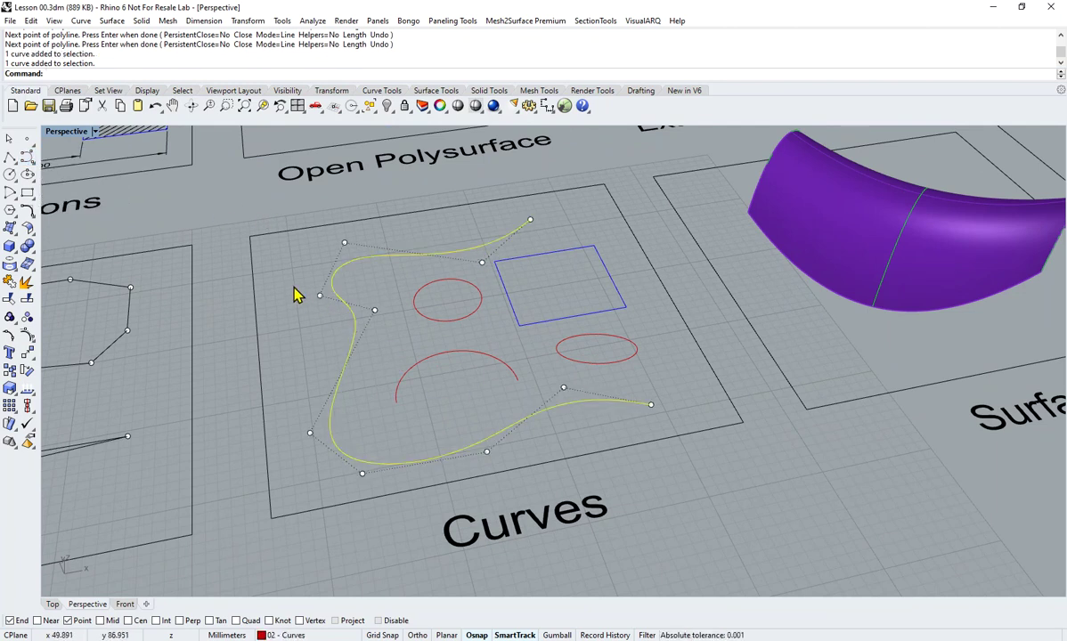
{"action": "left_click", "coordinate": [320, 295]}
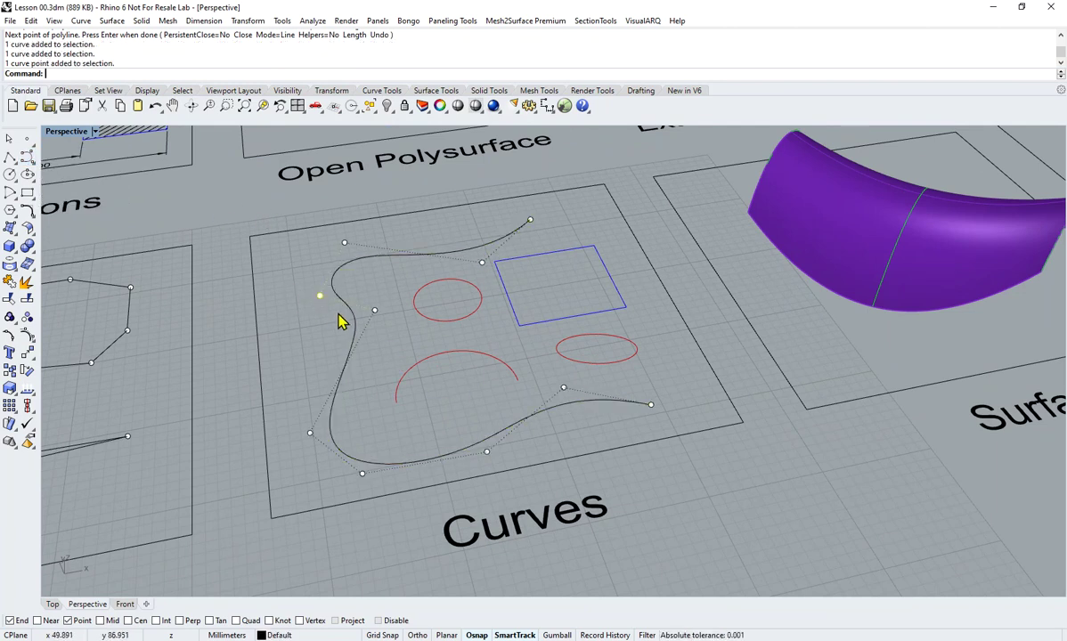
{"action": "left_click", "coordinate": [556, 636]}
{"action": "right_click_drag", "start_coordinate": [317, 264], "coordinate": [445, 282]}
{"action": "left_click_drag", "start_coordinate": [403, 269], "coordinate": [383, 185]}
- Raise the free-form curve's lower middle control point along the Gumball's Z axis and deselect the curve
{"action": "right_click_drag", "start_coordinate": [693, 418], "coordinate": [650, 438]}
{"action": "left_click", "coordinate": [452, 414]}
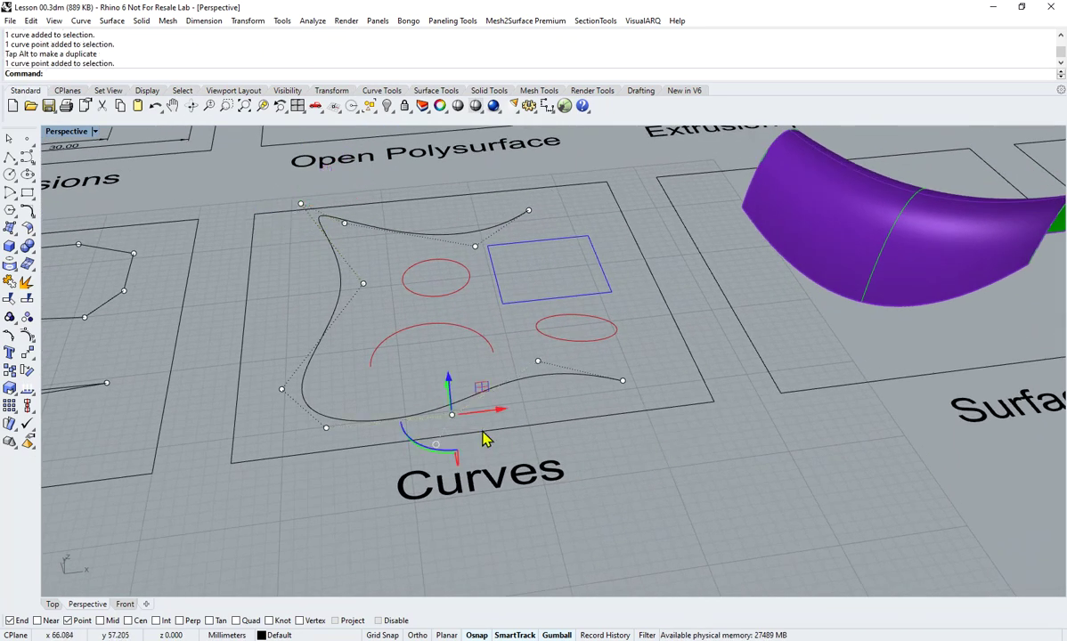
{"action": "left_click_drag", "start_coordinate": [450, 383], "coordinate": [442, 295]}
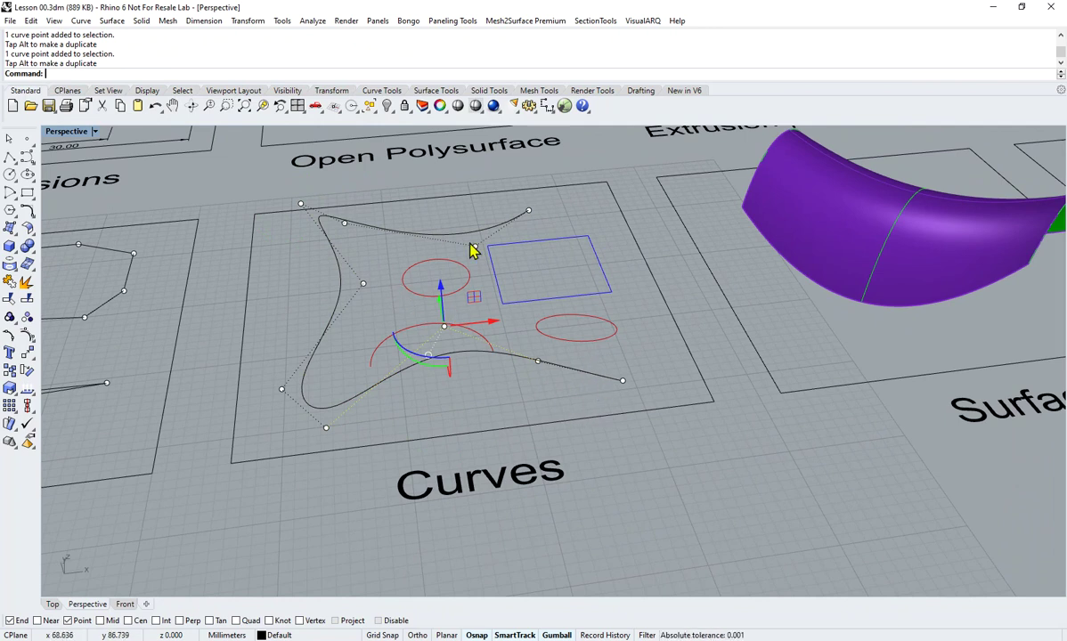
{"action": "scroll", "coordinate": [555, 283], "scroll_direction": "down", "scroll_amount": 3}
{"action": "scroll", "coordinate": [520, 317], "scroll_direction": "up", "scroll_amount": 1}
{"action": "key", "text": "Escape"}
{"action": "scroll", "coordinate": [519, 317], "scroll_direction": "up", "scroll_amount": 4}
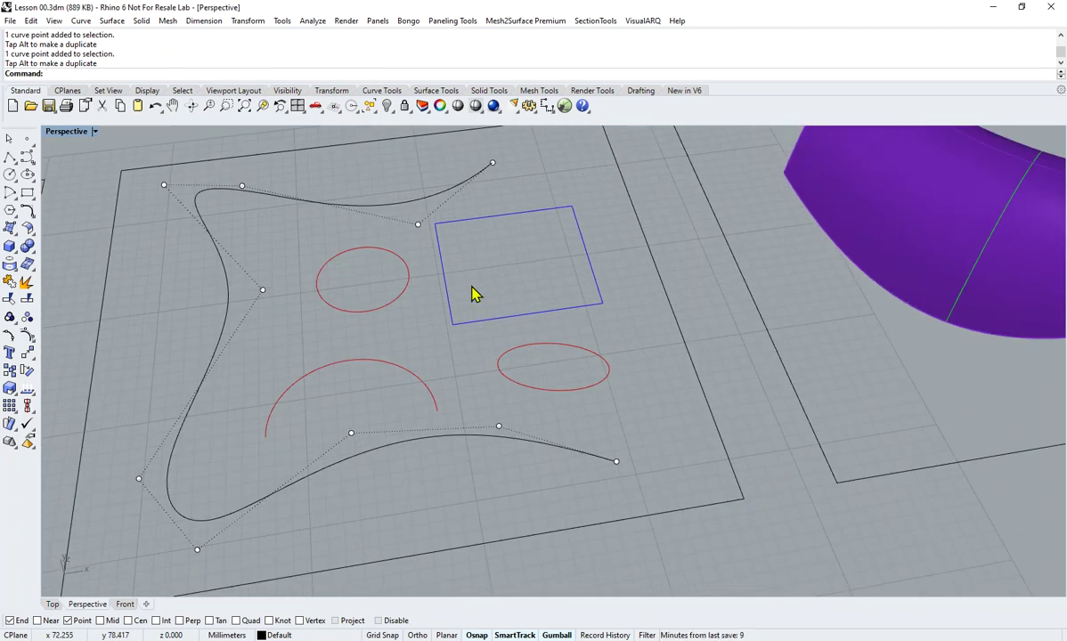
{"action": "key", "text": "Escape"}
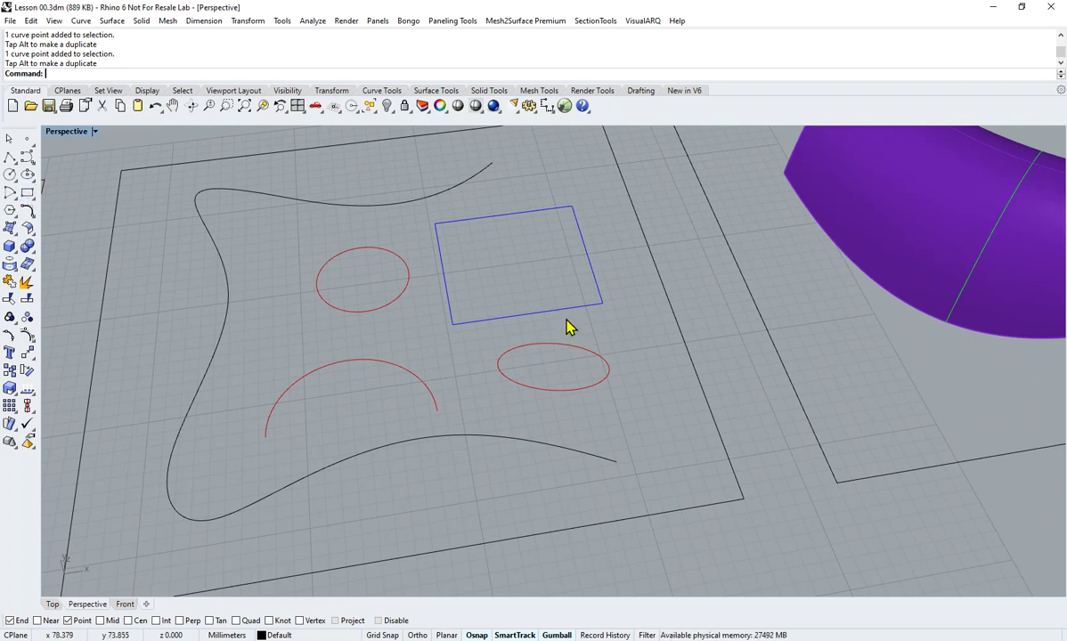
- Move the purple surface out of the Surfaces frame to expose the green curves beneath it
{"action": "scroll", "coordinate": [574, 337], "scroll_direction": "down", "scroll_amount": 3}
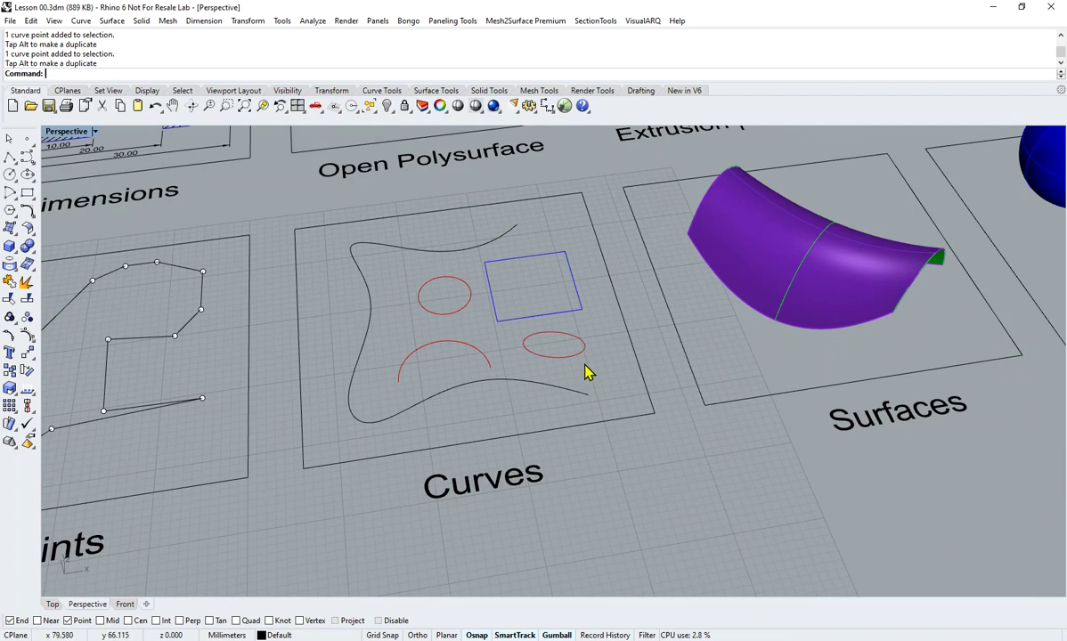
{"action": "right_click_drag", "start_coordinate": [594, 345], "coordinate": [349, 381], "text": "shift"}
{"action": "scroll", "coordinate": [422, 328], "scroll_direction": "up", "scroll_amount": 3}
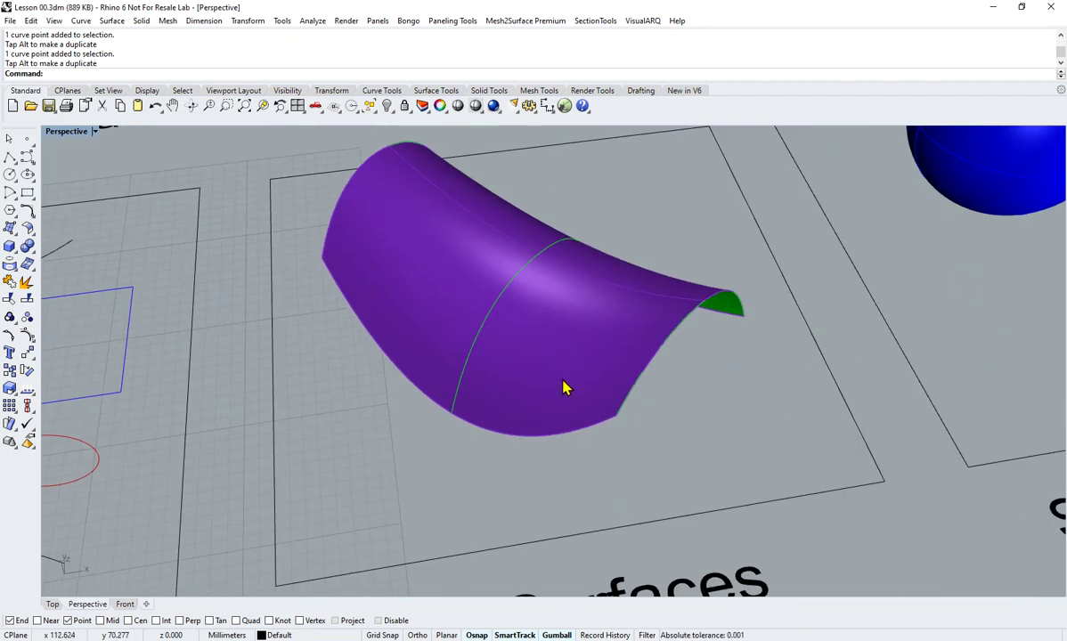
{"action": "scroll", "coordinate": [548, 393], "scroll_direction": "down", "scroll_amount": 3}
{"action": "right_click_drag", "start_coordinate": [548, 393], "coordinate": [579, 381], "text": "shift"}
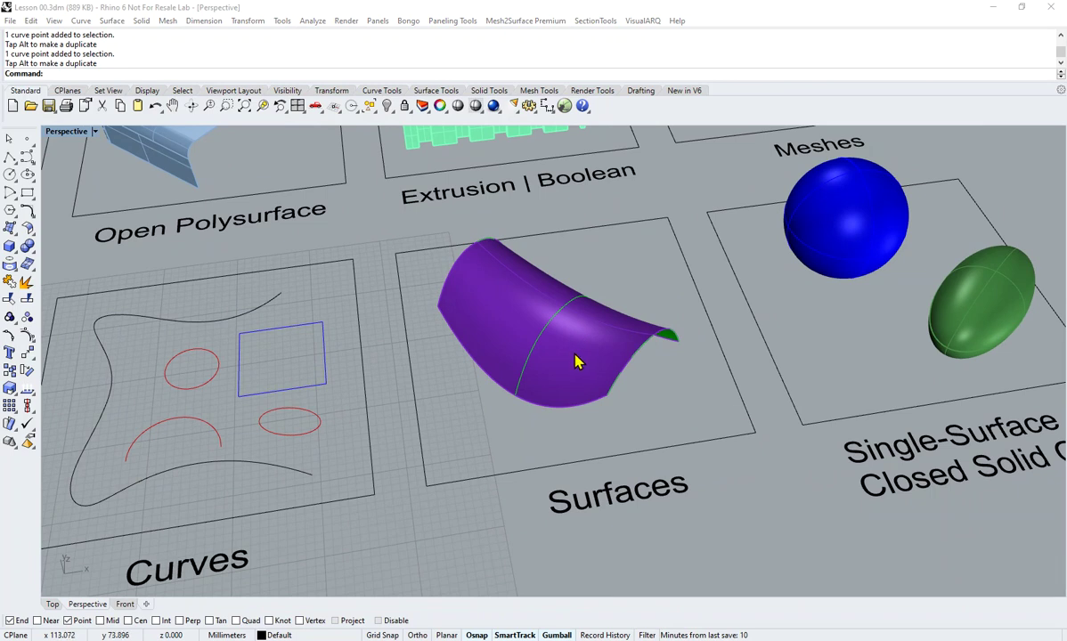
{"action": "left_click_drag", "start_coordinate": [576, 351], "coordinate": [679, 265]}
{"action": "scroll", "coordinate": [624, 352], "scroll_direction": "up", "scroll_amount": 3}
- Select each of the three green profile curves one at a time to inspect them, and clear the selection
{"action": "left_click", "coordinate": [341, 277]}
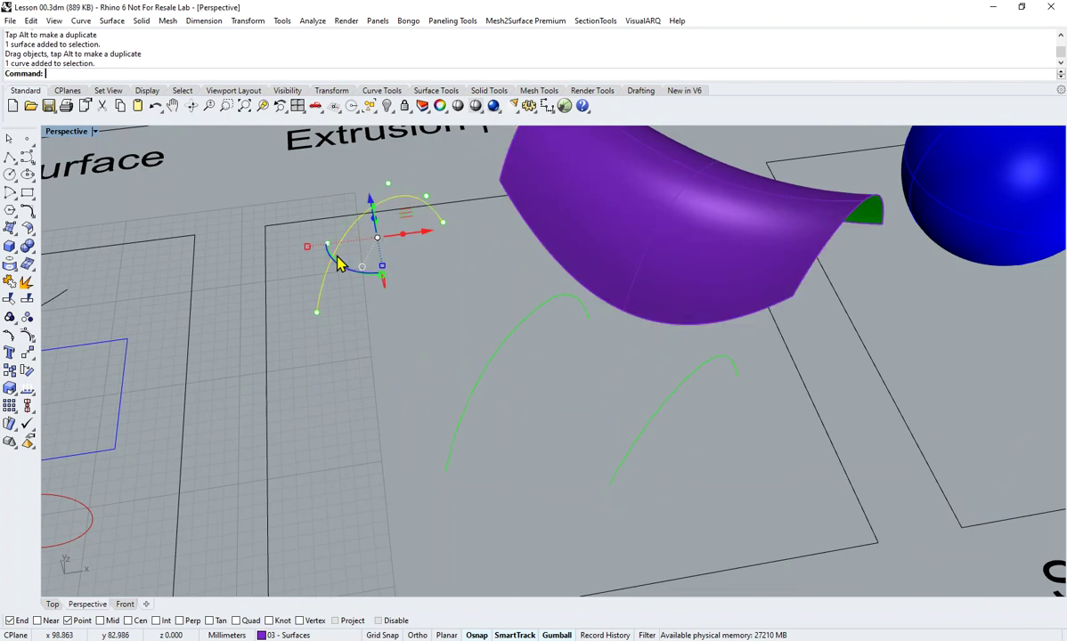
{"action": "left_click", "coordinate": [452, 441]}
{"action": "left_click", "coordinate": [617, 481]}
{"action": "scroll", "coordinate": [694, 445], "scroll_direction": "down", "scroll_amount": 3}
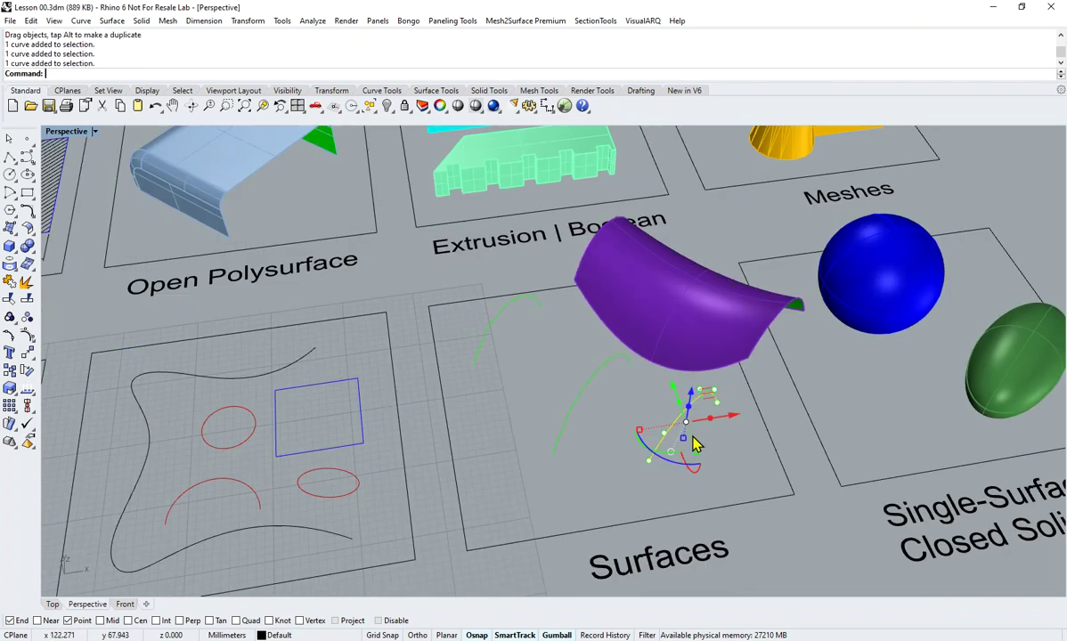
{"action": "left_click", "coordinate": [751, 473]}
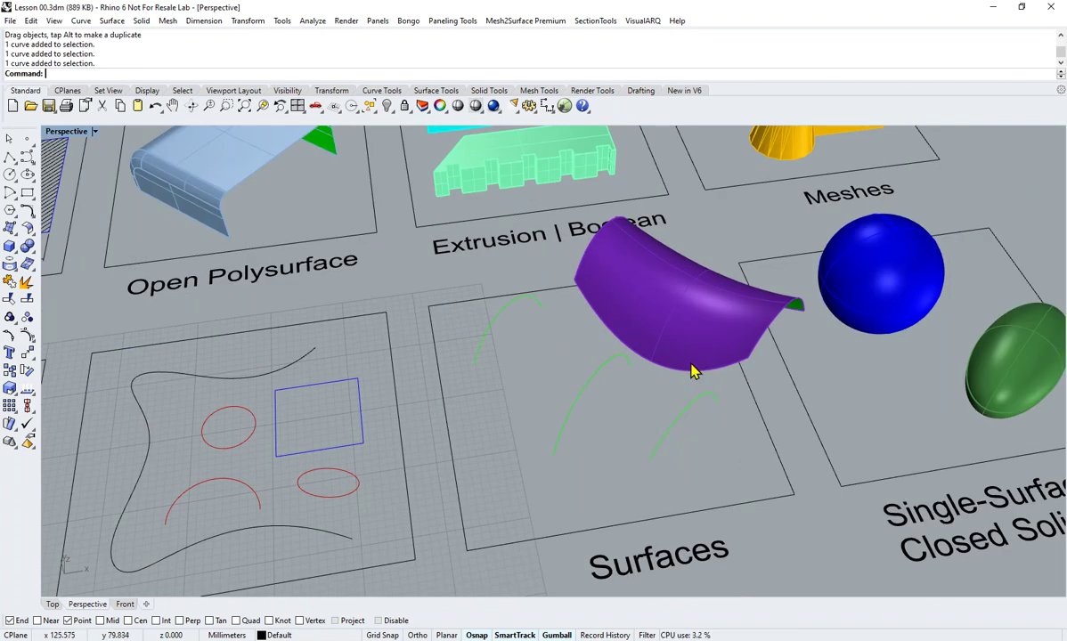
- Undo the purple surface's move away from its profile curves
{"action": "type", "text": "U"}
{"action": "key", "text": "Return"}
{"action": "key", "text": "Escape"}
- Select the purple surface and raise it above its green profile curves along the Gumball's Z axis
{"action": "scroll", "coordinate": [579, 383], "scroll_direction": "up", "scroll_amount": 2}
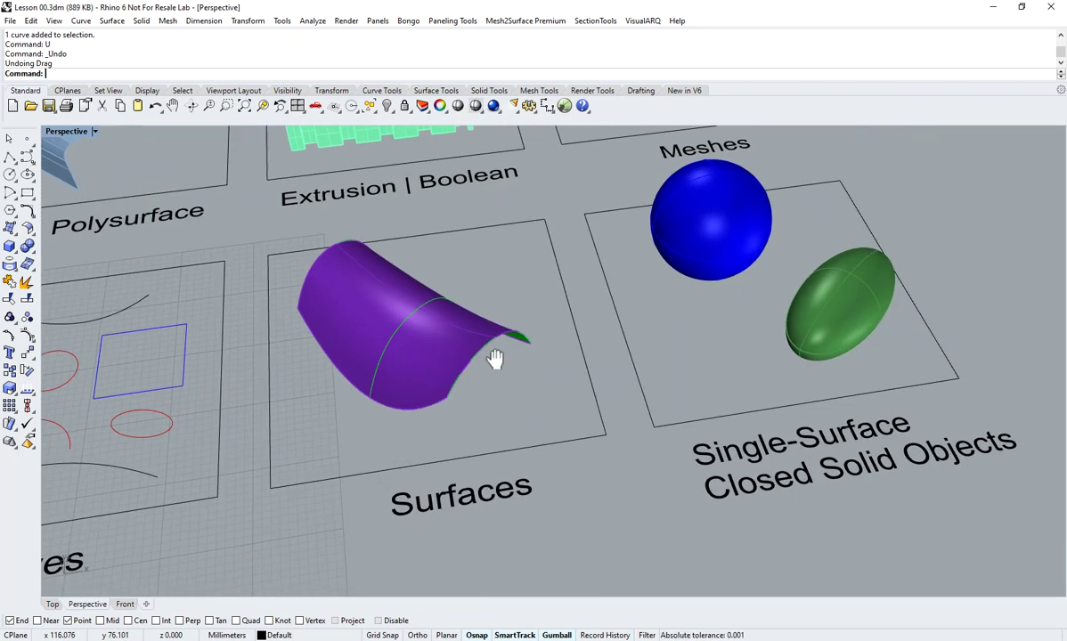
{"action": "right_click_drag", "start_coordinate": [449, 364], "coordinate": [612, 352]}
{"action": "scroll", "coordinate": [392, 303], "scroll_direction": "up", "scroll_amount": 5}
{"action": "left_click", "coordinate": [601, 384]}
{"action": "right_click_drag", "start_coordinate": [737, 319], "coordinate": [593, 334], "text": "shift"}
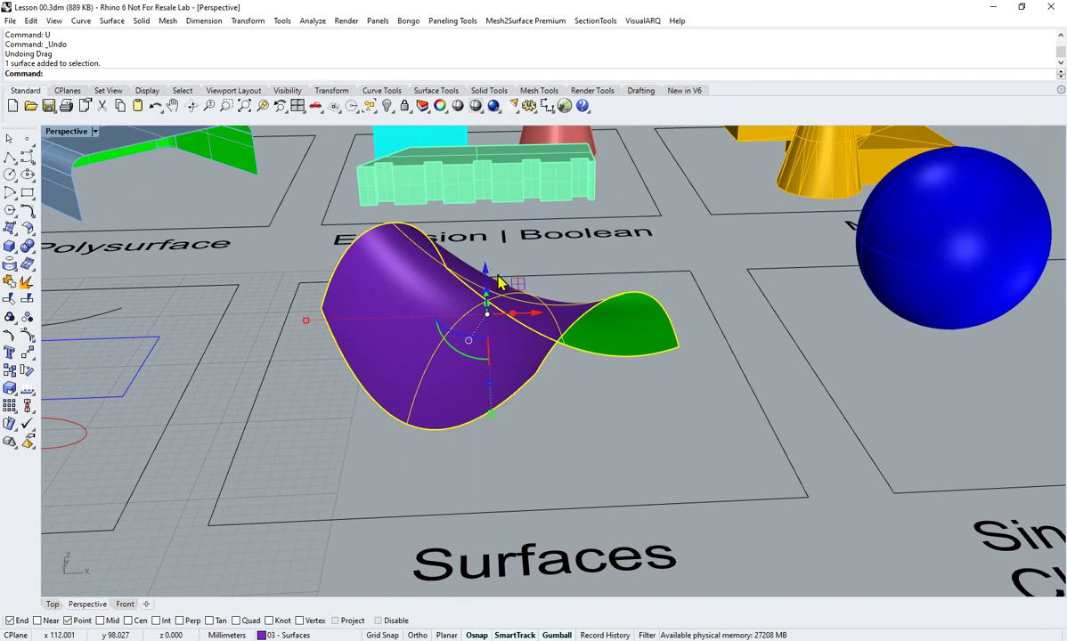
{"action": "left_click_drag", "start_coordinate": [486, 276], "coordinate": [489, 189]}
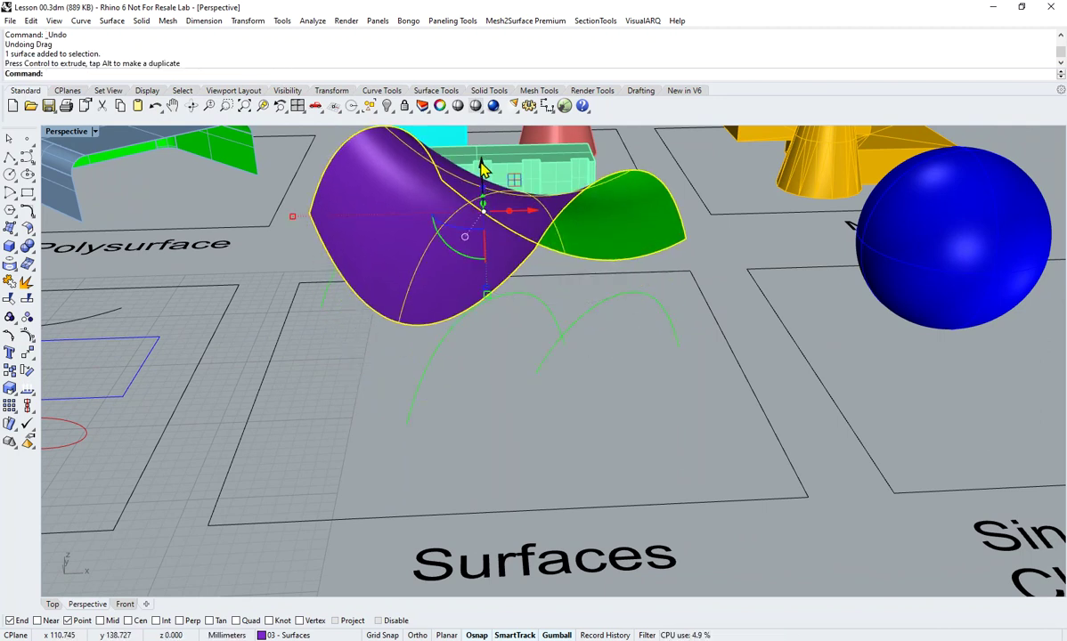
- Try lowering the purple surface below its profile curves with the Gumball, and undo that move
{"action": "left_click_drag", "start_coordinate": [481, 168], "coordinate": [488, 326]}
{"action": "right_click_drag", "start_coordinate": [464, 350], "coordinate": [639, 374]}
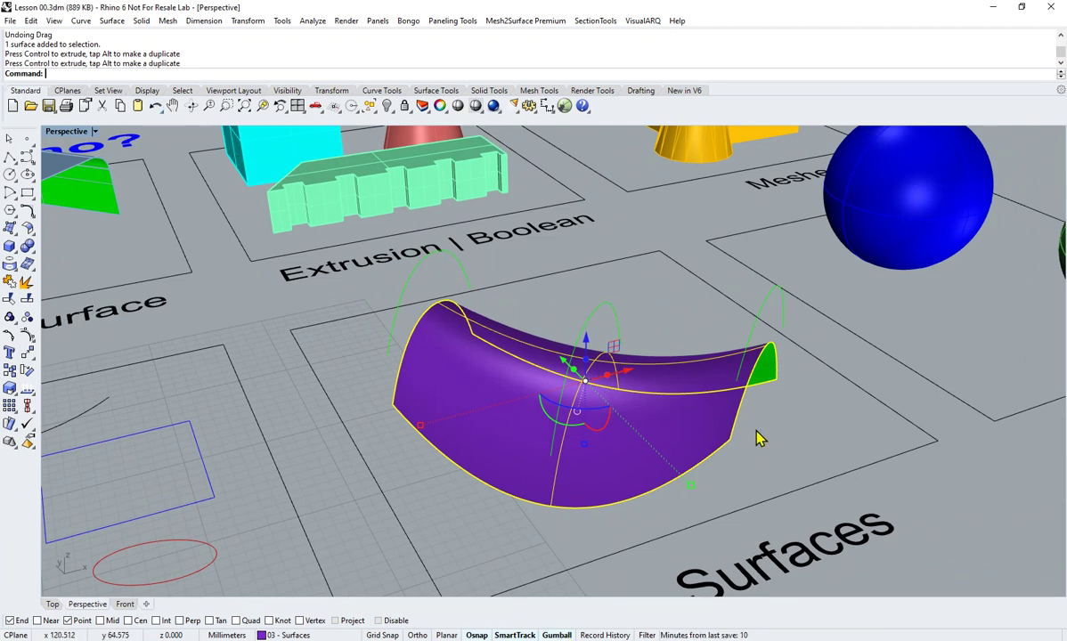
{"action": "left_click", "coordinate": [564, 636]}
{"action": "left_click", "coordinate": [565, 636]}
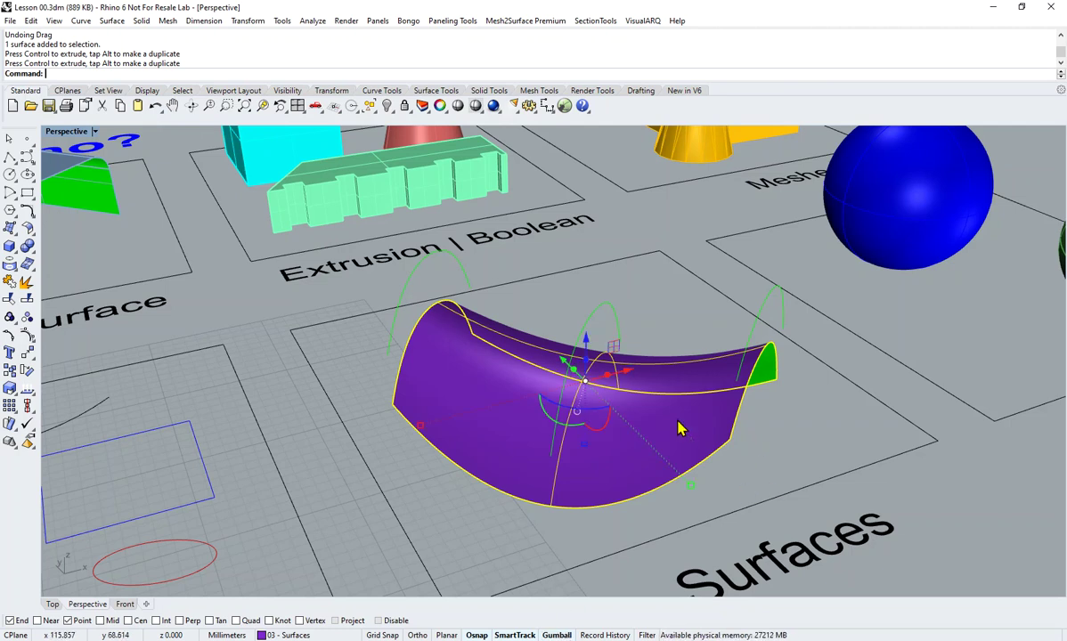
{"action": "left_click", "coordinate": [154, 105]}
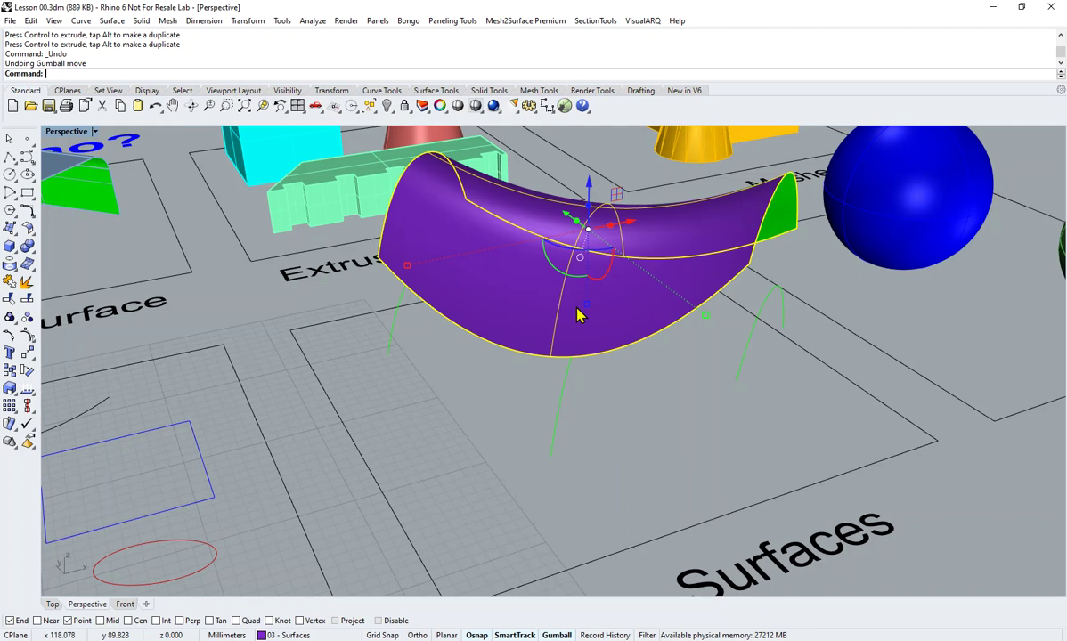
- Undo the purple surface's raise above its profile curves and clear the selection
{"action": "right_click", "coordinate": [154, 105]}
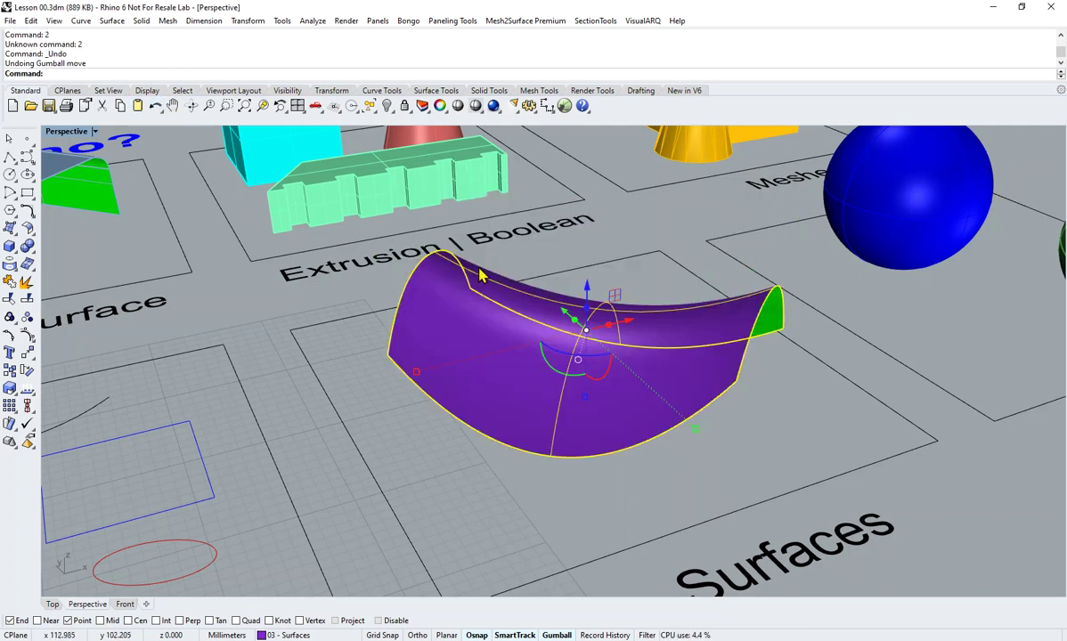
{"action": "key", "text": "Escape"}
- Select the green ellipsoid in the Single-Surface Closed Solid Objects frame to inspect it, and clear the selection
{"action": "scroll", "coordinate": [629, 305], "scroll_direction": "down", "scroll_amount": 4}
{"action": "right_click_drag", "start_coordinate": [748, 322], "coordinate": [696, 336]}
{"action": "right_click_drag", "start_coordinate": [789, 343], "coordinate": [643, 328], "text": "shift"}
{"action": "right_click_drag", "start_coordinate": [798, 336], "coordinate": [671, 327], "text": "shift"}
{"action": "scroll", "coordinate": [622, 349], "scroll_direction": "up", "scroll_amount": 2}
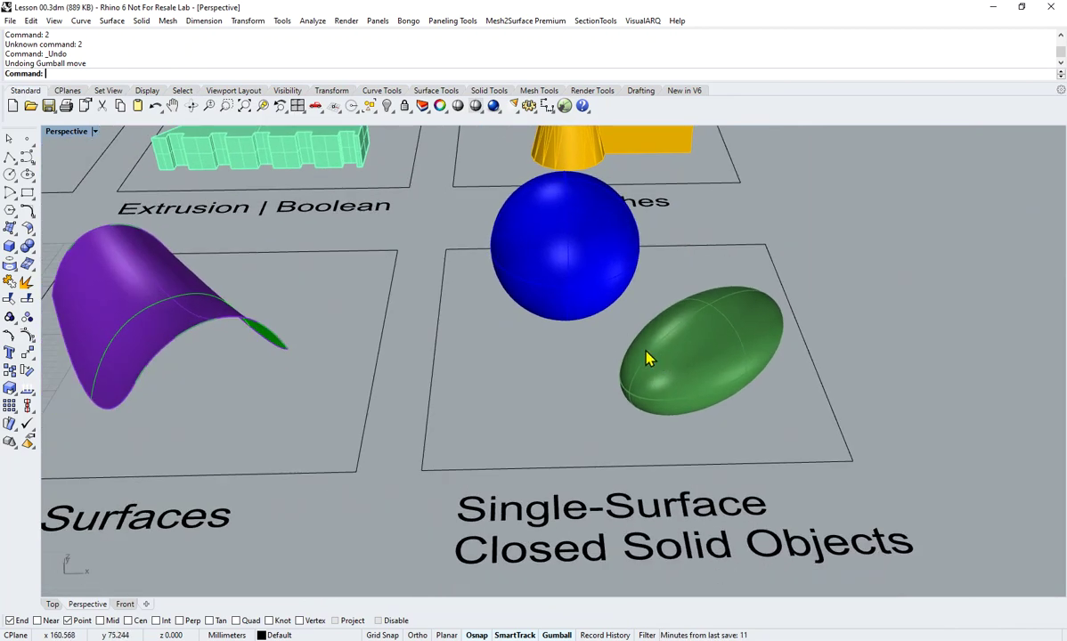
{"action": "left_click", "coordinate": [722, 391]}
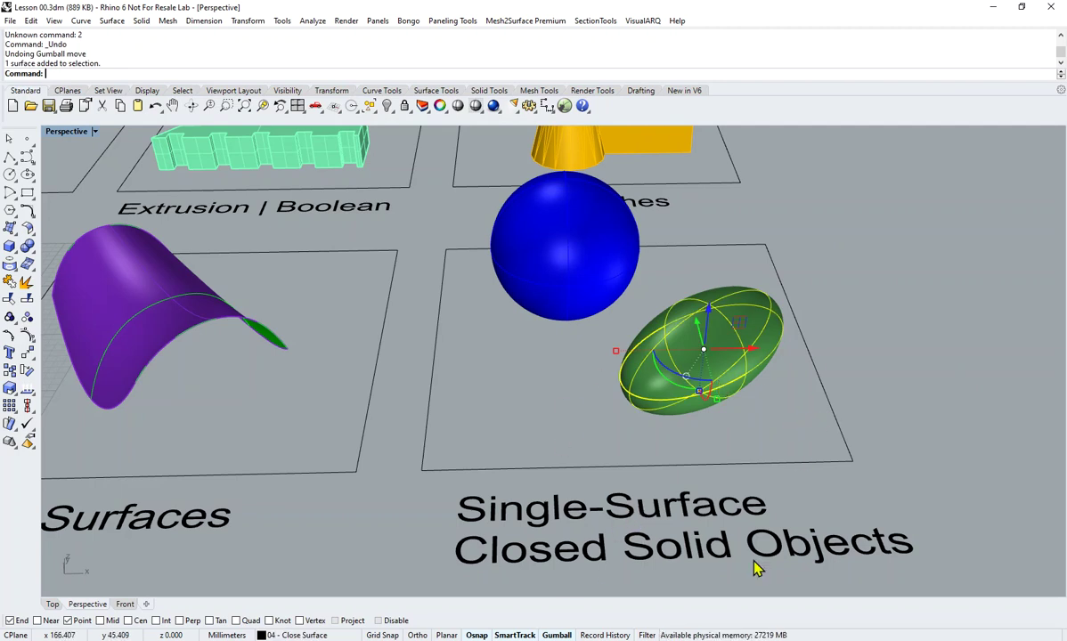
{"action": "key", "text": "Escape"}
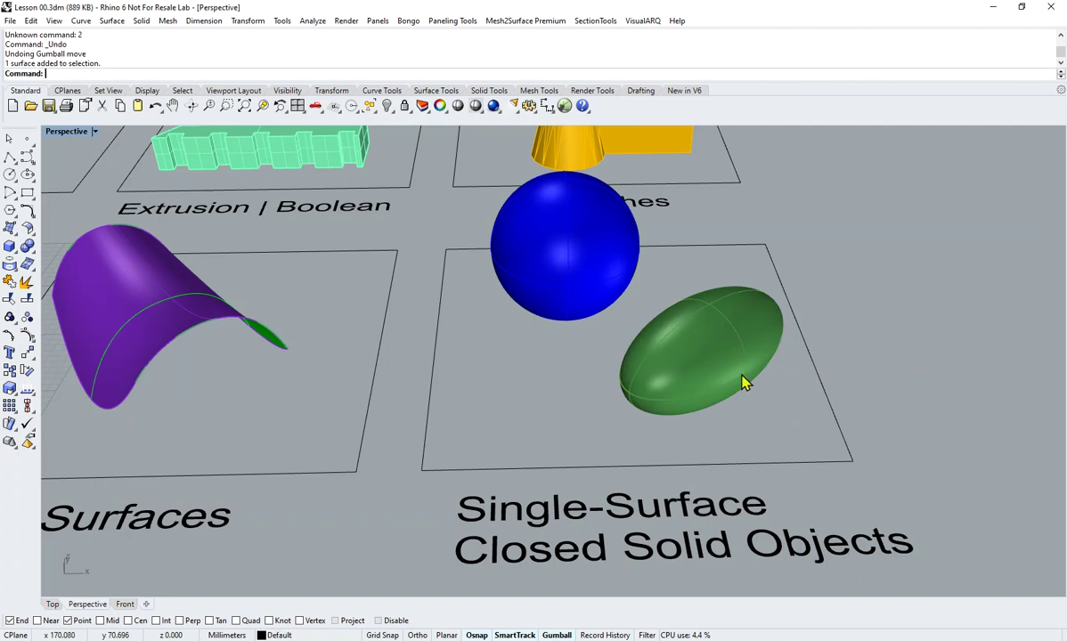
- Switch the Perspective viewport to Rendered display and examine the materials of the open surface, sphere and ellipsoid from several angles
{"action": "right_click_drag", "start_coordinate": [746, 334], "coordinate": [212, 149]}
{"action": "left_click", "coordinate": [93, 133]}
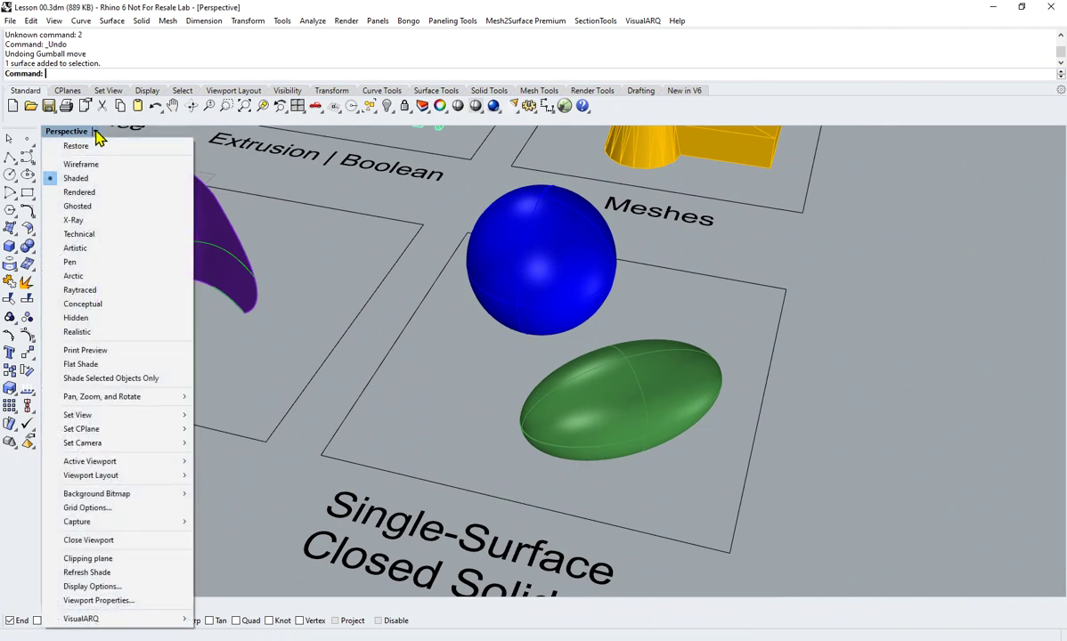
{"action": "left_click", "coordinate": [103, 192]}
{"action": "right_click_drag", "start_coordinate": [578, 307], "coordinate": [327, 330]}
{"action": "scroll", "coordinate": [316, 331], "scroll_direction": "up", "scroll_amount": 5}
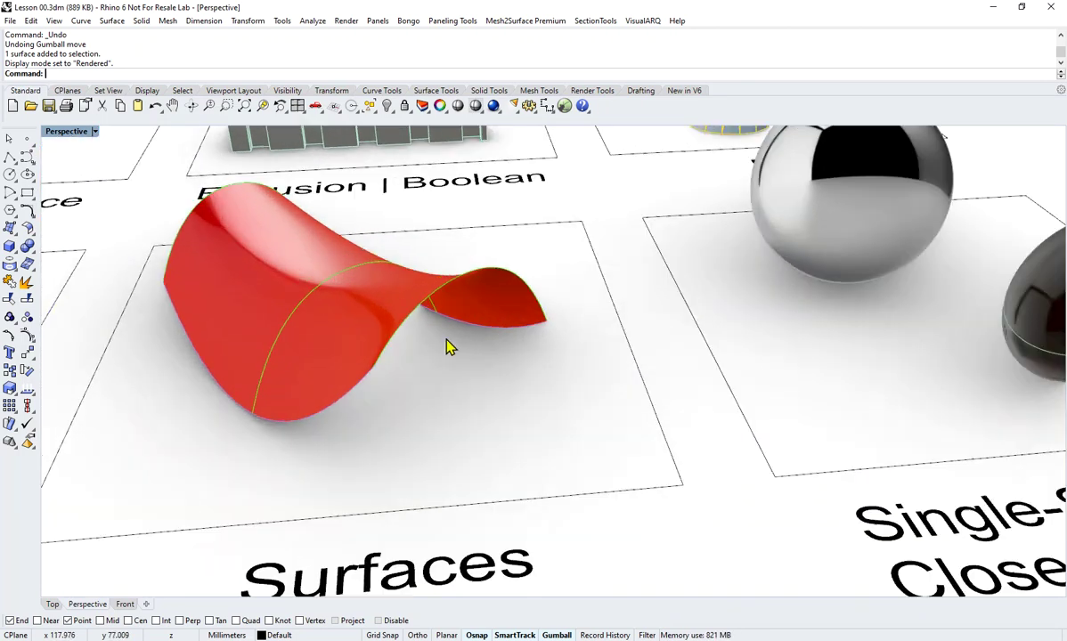
{"action": "right_click_drag", "start_coordinate": [448, 346], "coordinate": [423, 324]}
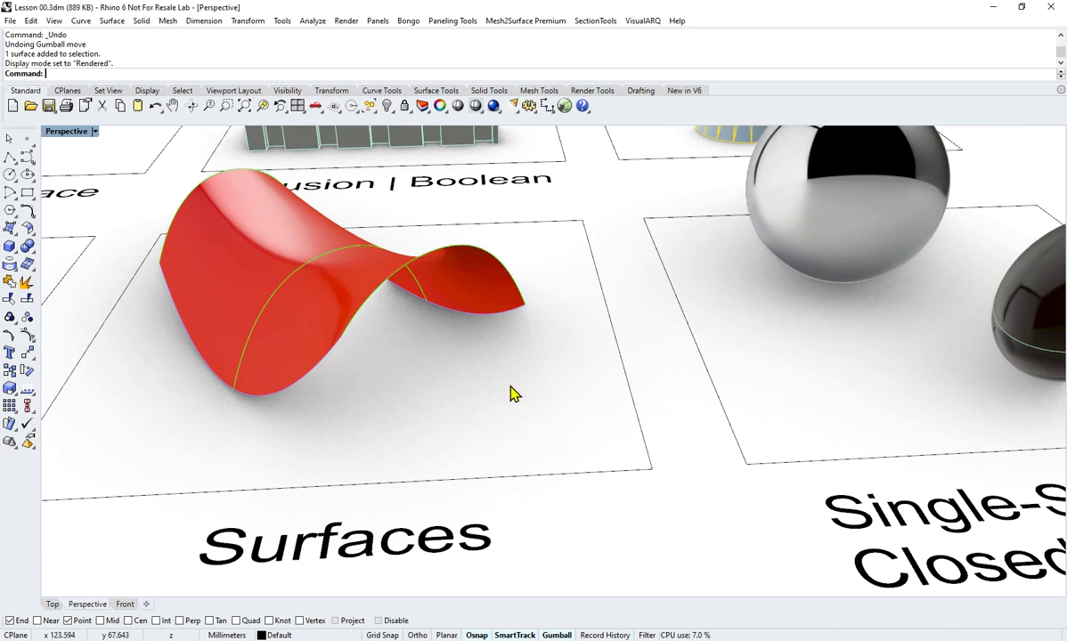
{"action": "scroll", "coordinate": [485, 359], "scroll_direction": "down", "scroll_amount": 6}
{"action": "right_click_drag", "start_coordinate": [486, 359], "coordinate": [444, 348]}
{"action": "right_click_drag", "start_coordinate": [816, 317], "coordinate": [677, 321]}
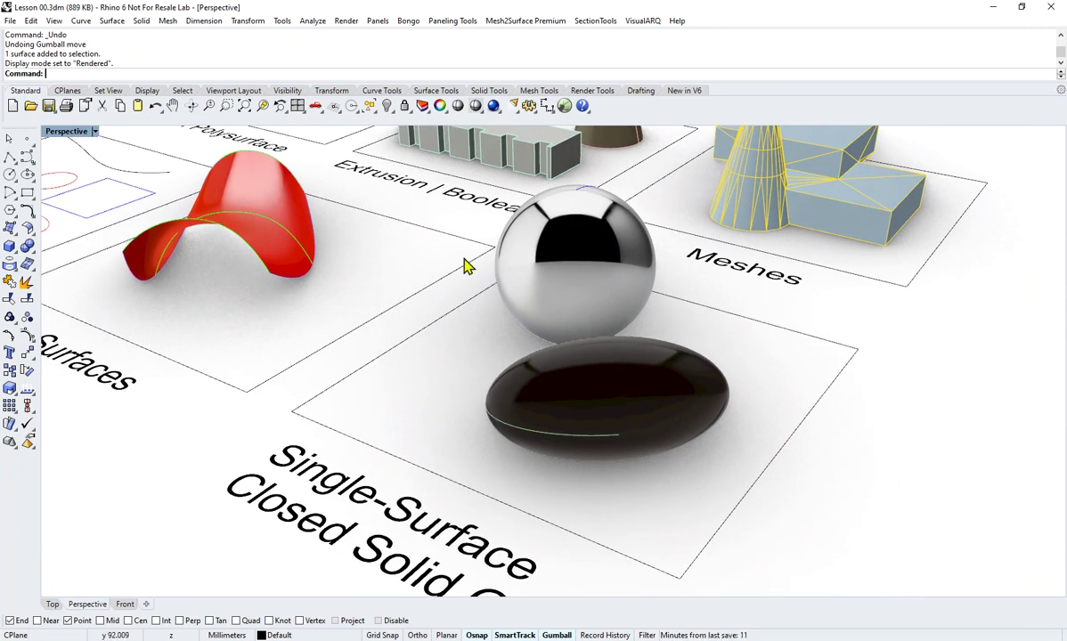
{"action": "right_click_drag", "start_coordinate": [424, 310], "coordinate": [453, 333]}
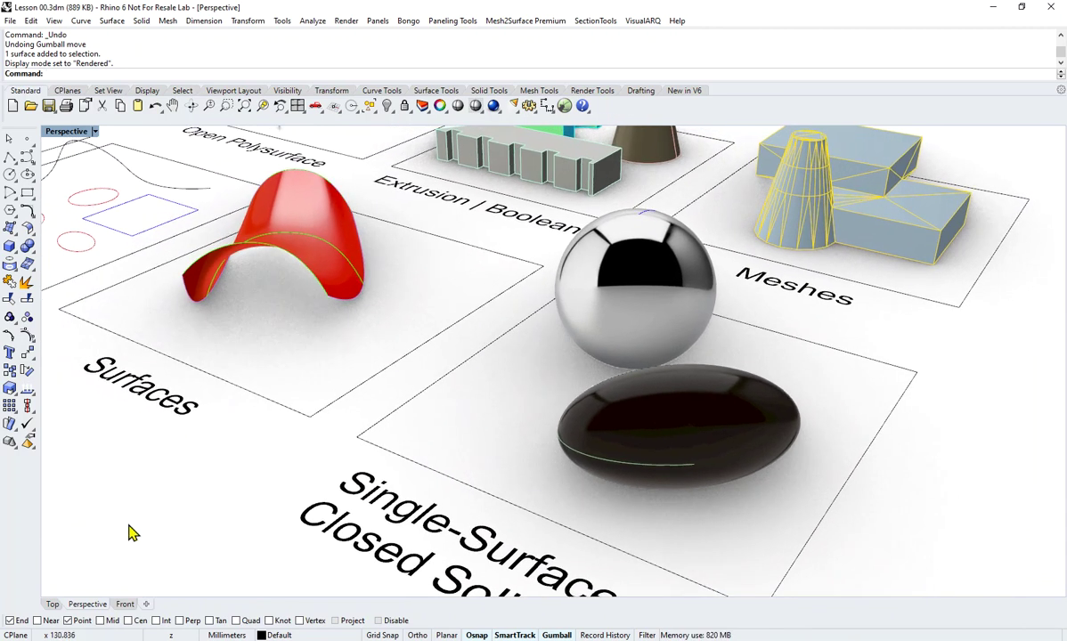
- Return the Perspective viewport to Shaded display and select the blue sphere
{"action": "left_click", "coordinate": [94, 132]}
{"action": "left_click", "coordinate": [79, 178]}
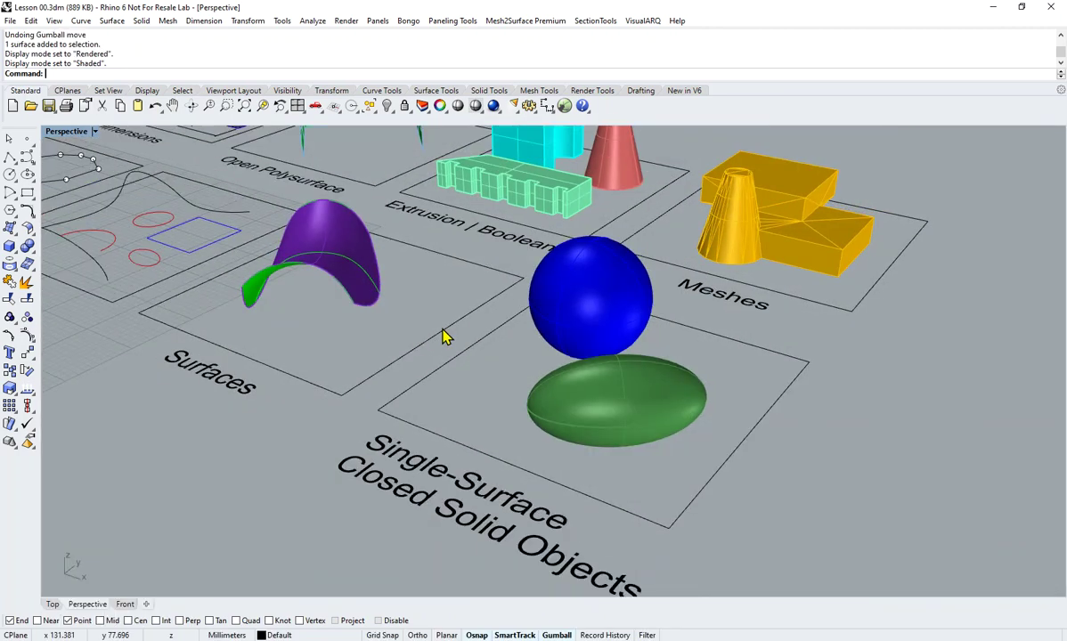
{"action": "mouse_move", "coordinate": [445, 333]}
{"action": "right_mouse_down"}
{"action": "mouse_move", "coordinate": [485, 353]}
{"action": "mouse_move", "coordinate": [474, 340]}
{"action": "mouse_move", "coordinate": [503, 346]}
{"action": "right_mouse_up"}
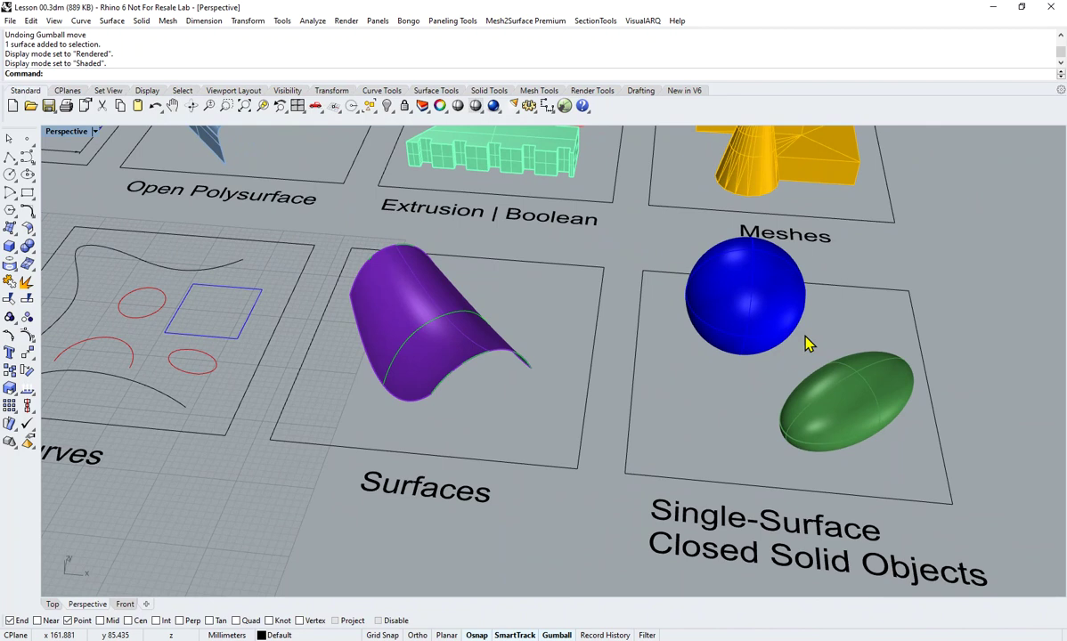
{"action": "left_click", "coordinate": [725, 332]}
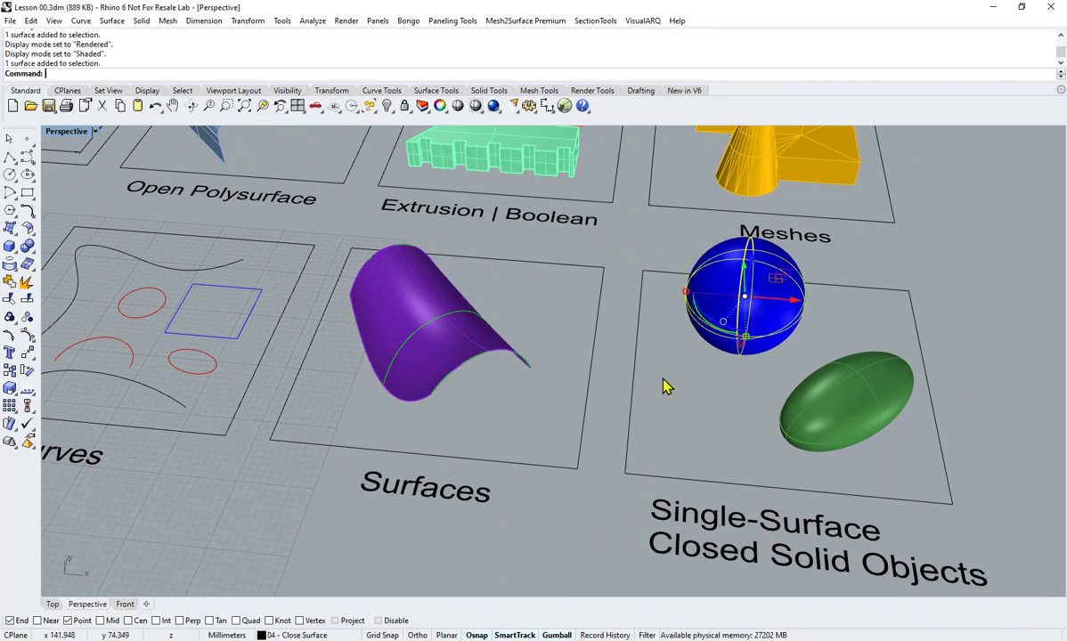
- Inspect the Dimensions sample by selecting its hatch and the 8.00 linear dimension in turn
{"action": "scroll", "coordinate": [692, 383], "scroll_direction": "down", "scroll_amount": 5}
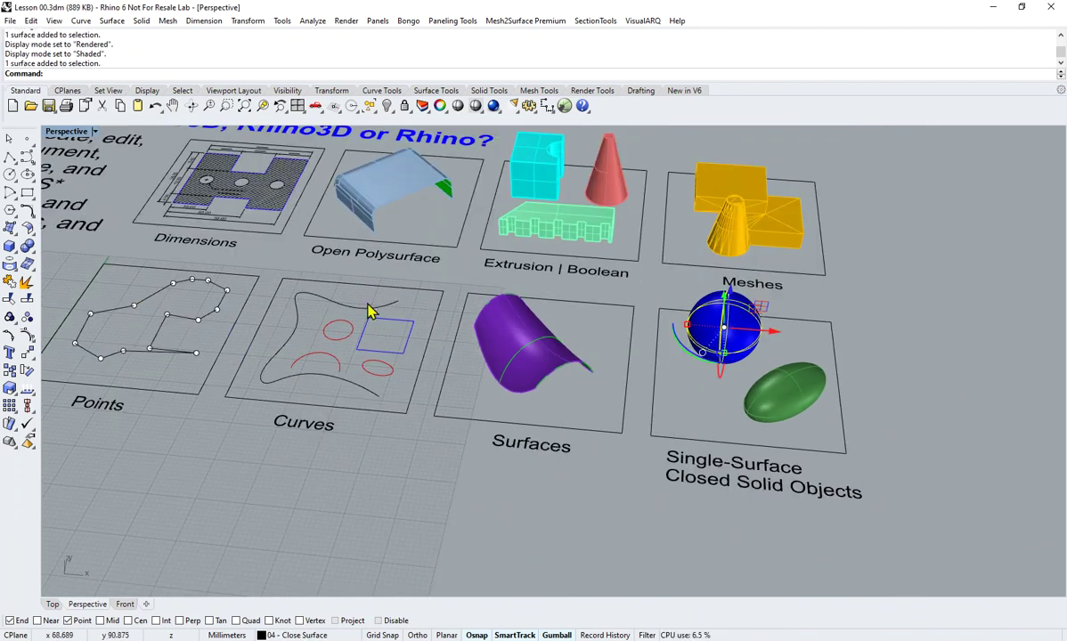
{"action": "right_click_drag", "start_coordinate": [367, 304], "coordinate": [721, 445], "text": "shift"}
{"action": "scroll", "coordinate": [579, 299], "scroll_direction": "up", "scroll_amount": 6}
{"action": "scroll", "coordinate": [579, 307], "scroll_direction": "up", "scroll_amount": 5}
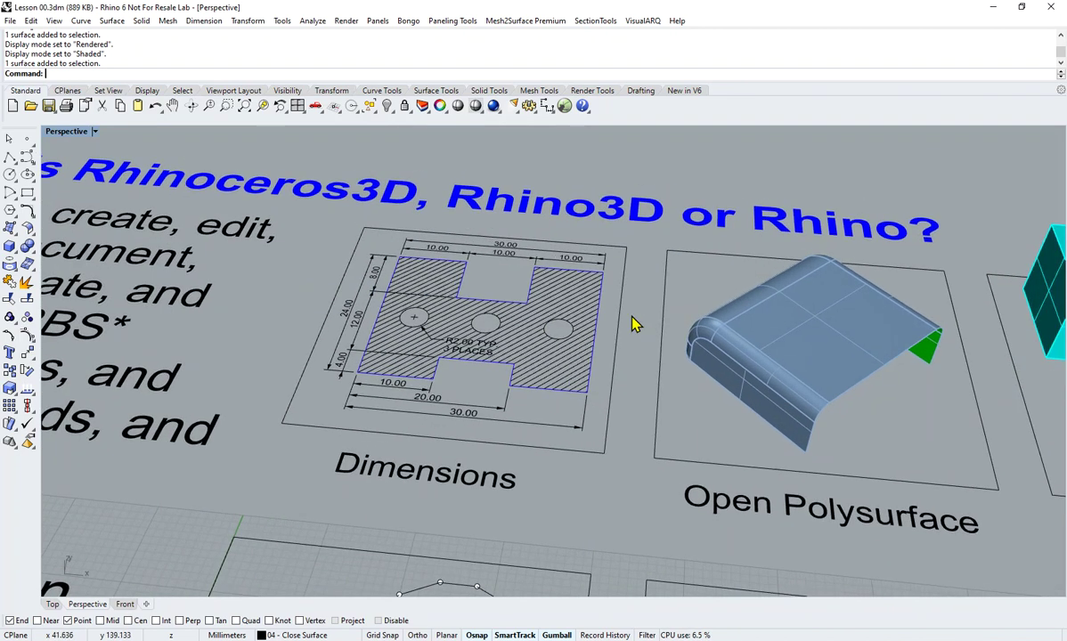
{"action": "scroll", "coordinate": [462, 343], "scroll_direction": "up", "scroll_amount": 2}
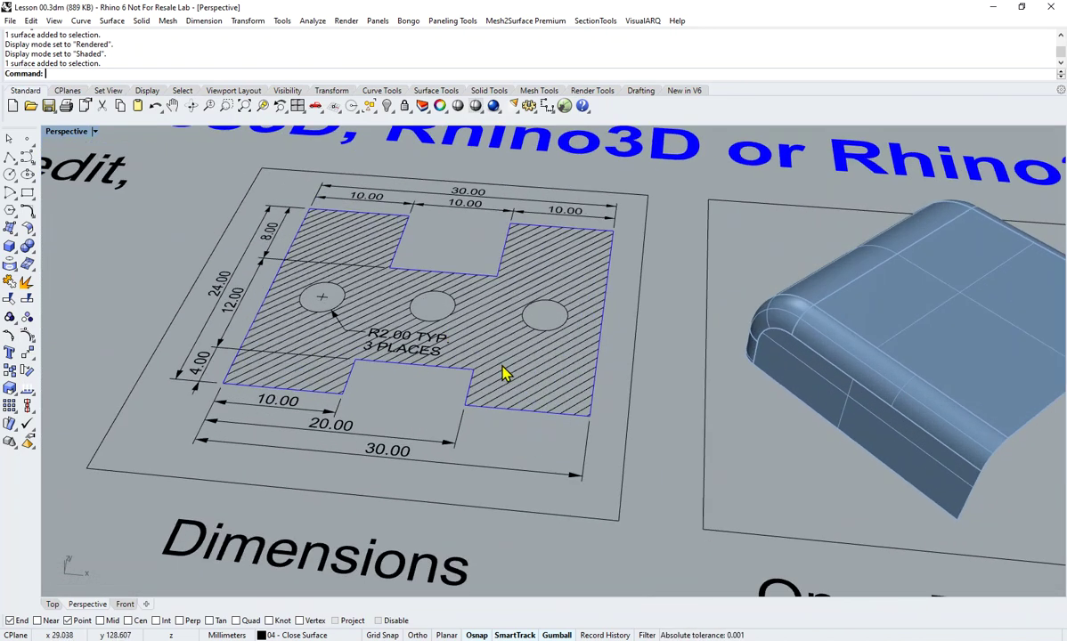
{"action": "left_click", "coordinate": [371, 297]}
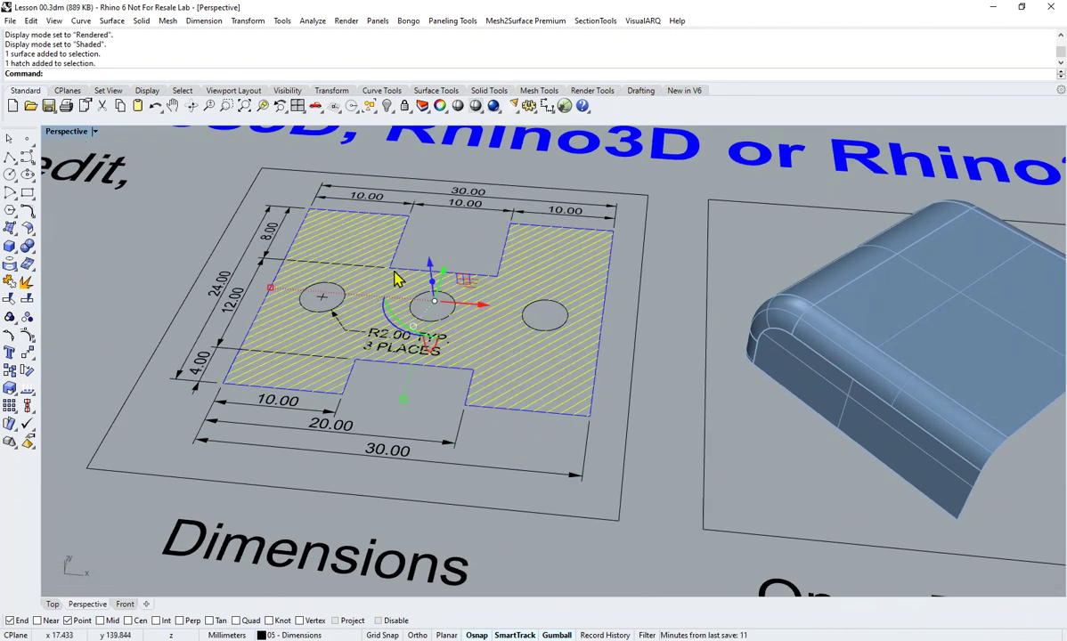
{"action": "left_click", "coordinate": [261, 234]}
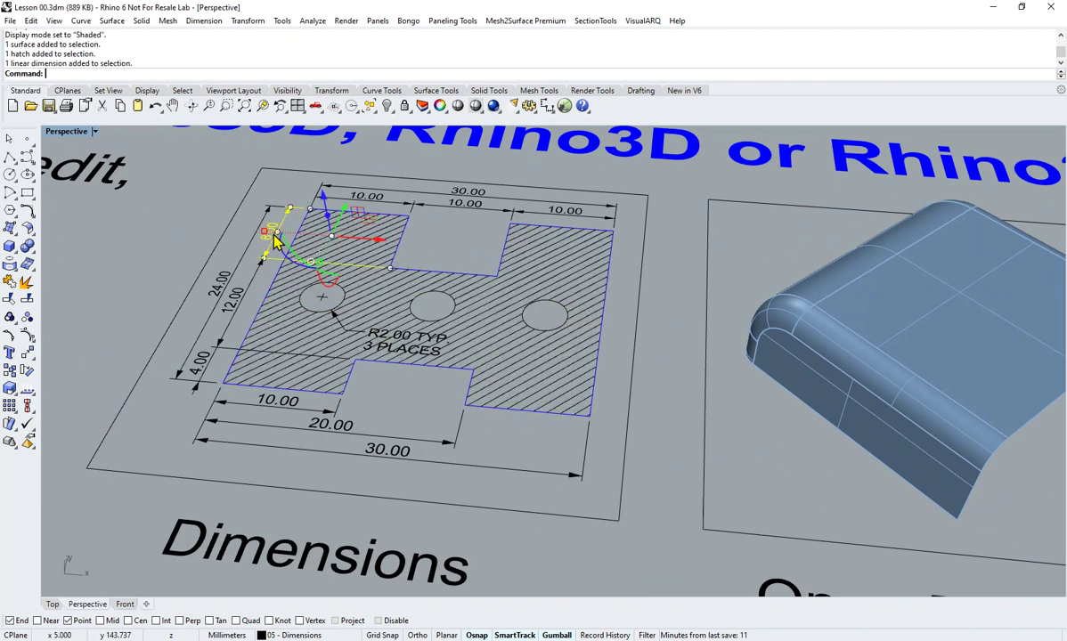
- Turn off the Gumball and select the hatch in the Dimensions sample again
{"action": "left_click", "coordinate": [556, 635]}
{"action": "right_click_drag", "start_coordinate": [453, 293], "coordinate": [477, 303]}
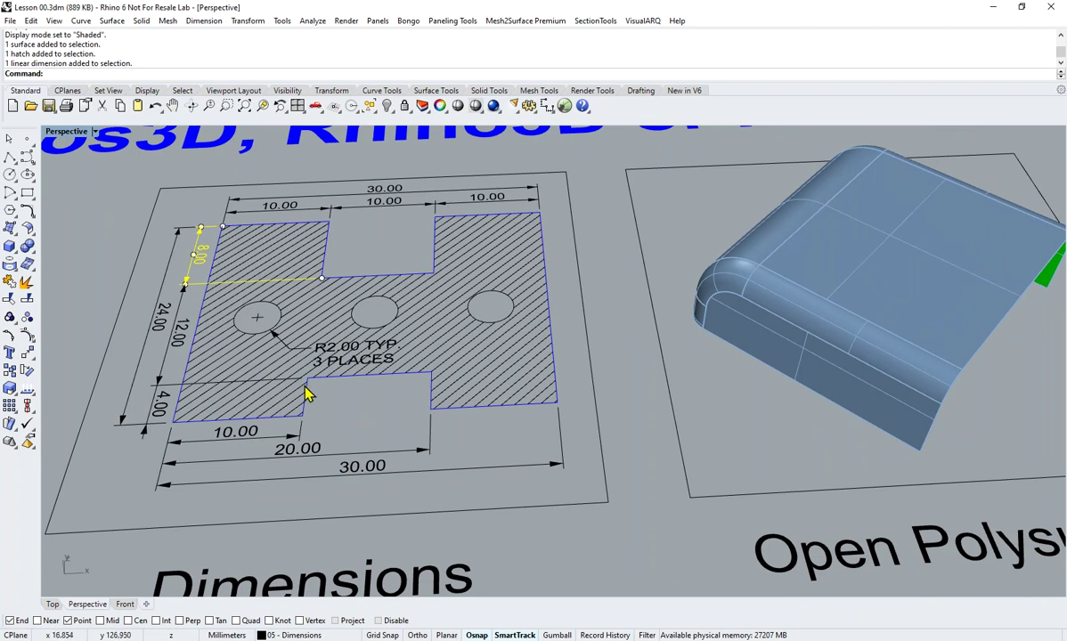
{"action": "left_click", "coordinate": [295, 252]}
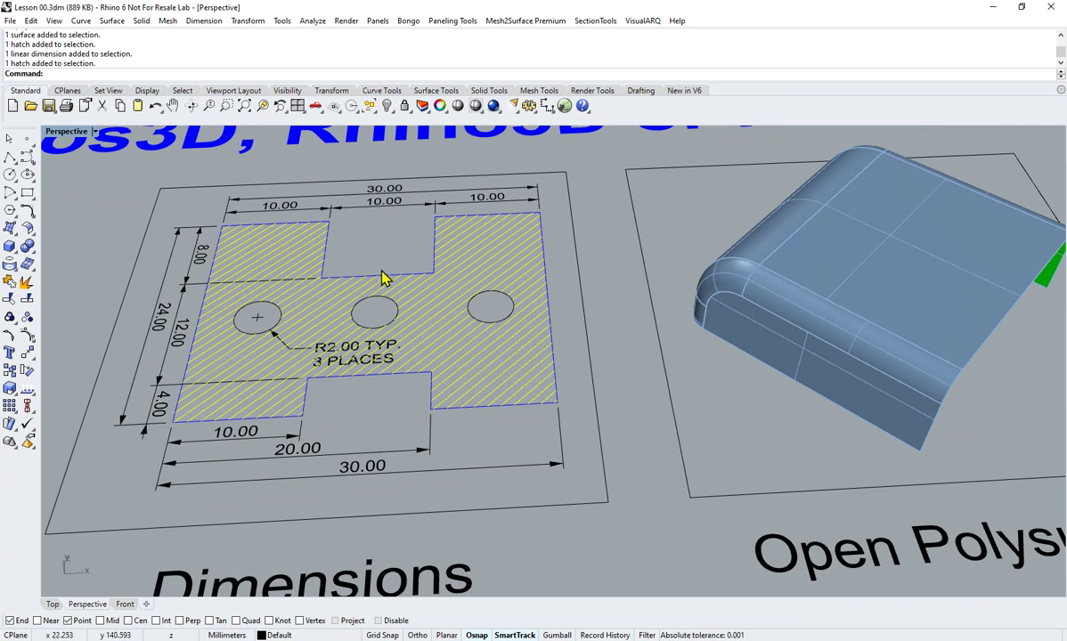
- Select the "R2.00 TYP. 3 PLACES" radial dimension, choosing it over the overlapping hatch, and clear the selection
{"action": "scroll", "coordinate": [385, 278], "scroll_direction": "down", "scroll_amount": 2}
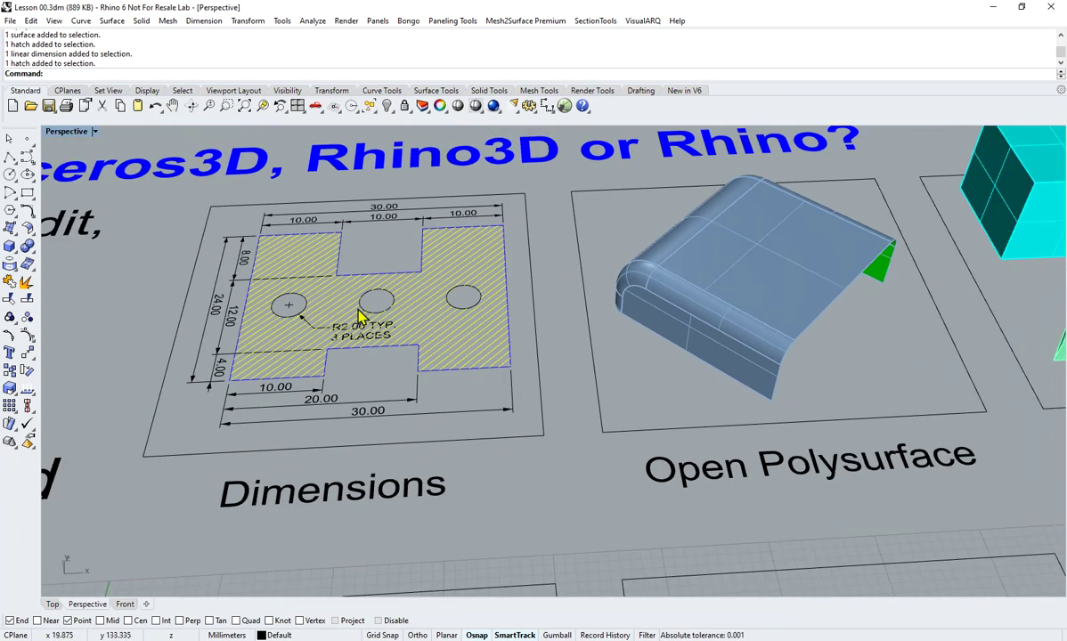
{"action": "right_click_drag", "start_coordinate": [359, 304], "coordinate": [525, 326], "text": "shift"}
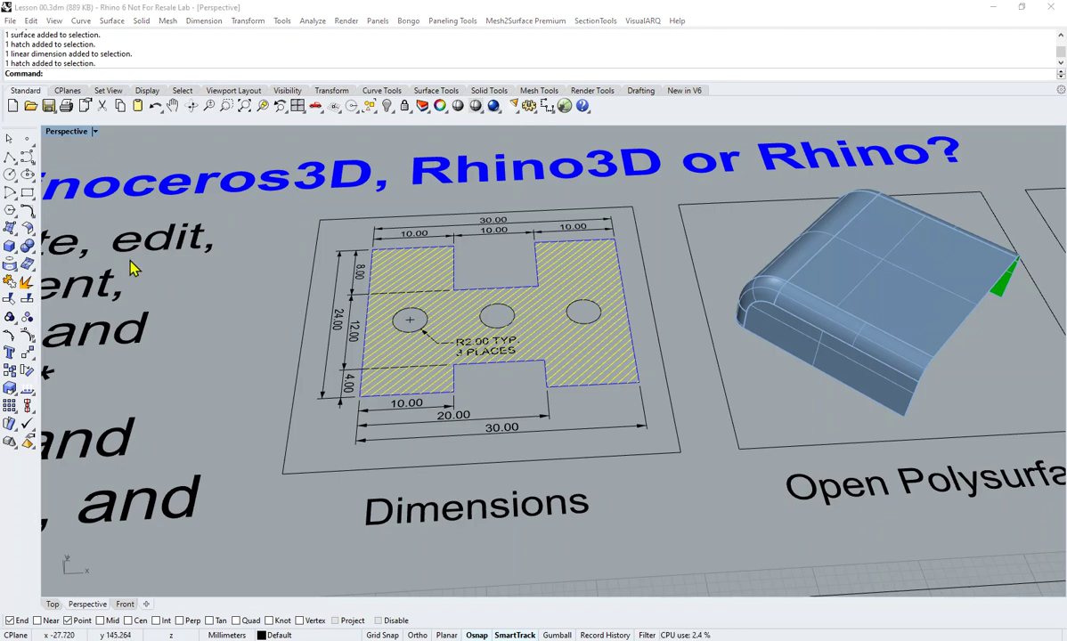
{"action": "scroll", "coordinate": [509, 299], "scroll_direction": "up", "scroll_amount": 3}
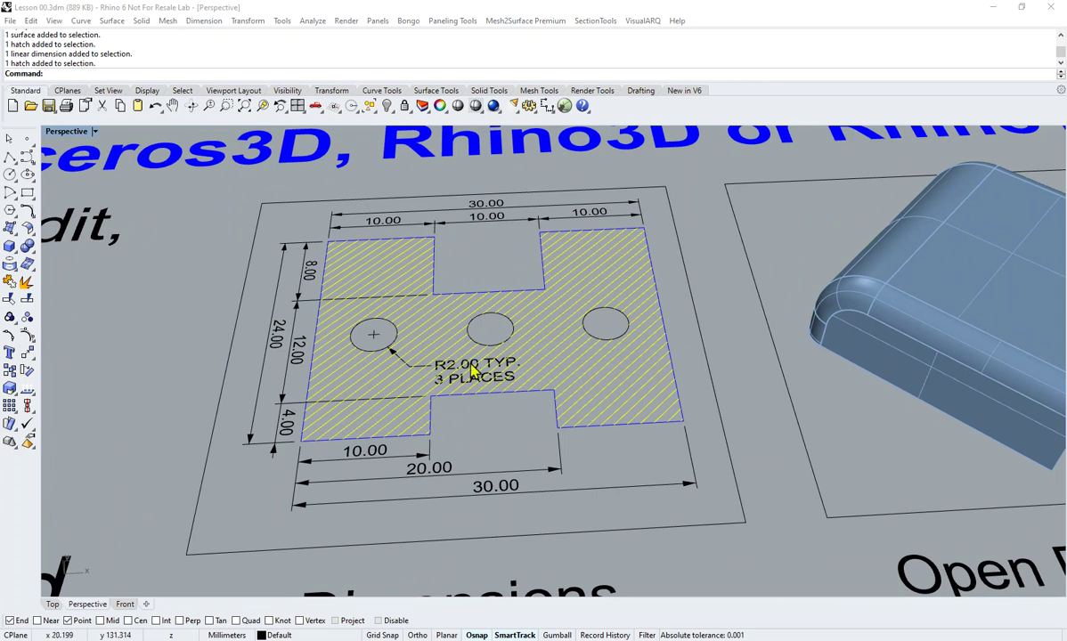
{"action": "scroll", "coordinate": [477, 378], "scroll_direction": "up", "scroll_amount": 3}
{"action": "left_click", "coordinate": [441, 381]}
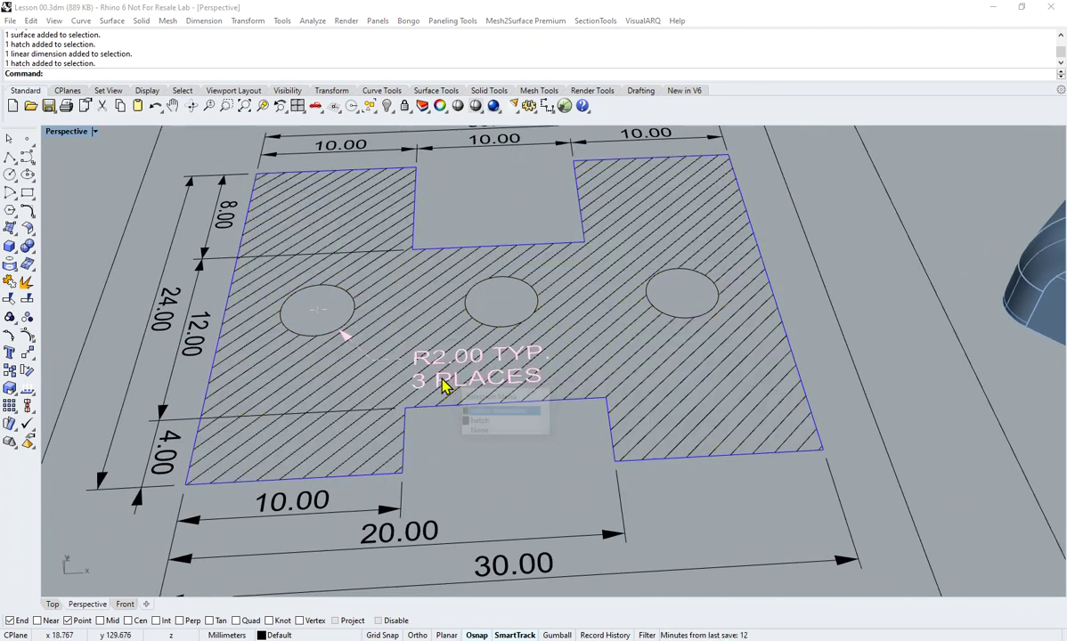
{"action": "left_click", "coordinate": [498, 410]}
{"action": "left_click", "coordinate": [431, 447]}
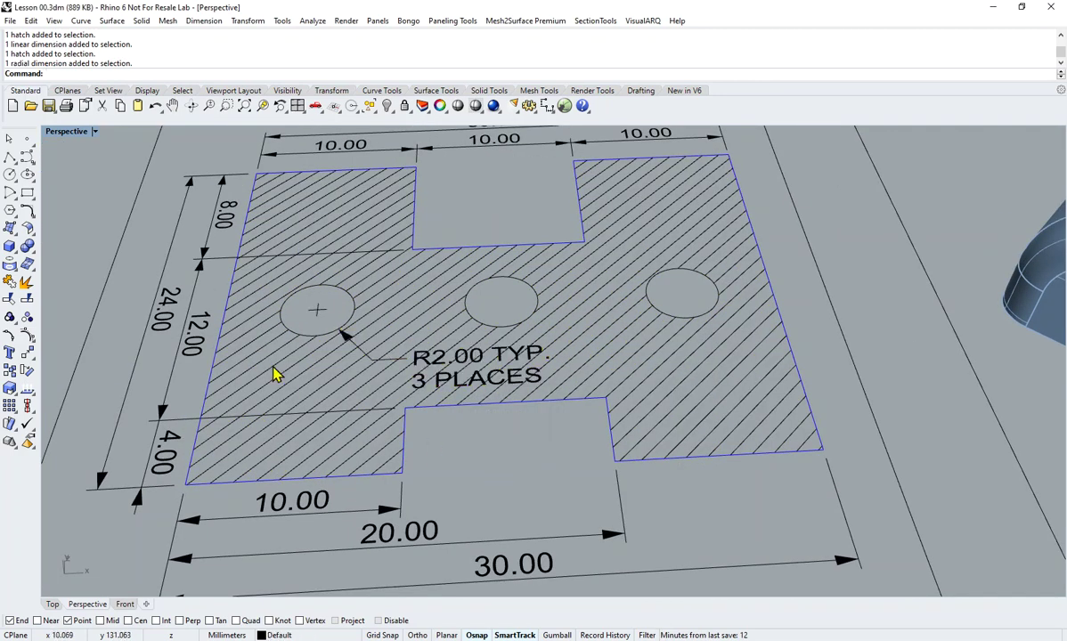
- Examine the Open Polysurface sample from several angles, including its rounded edges and open underside
{"action": "scroll", "coordinate": [273, 371], "scroll_direction": "down", "scroll_amount": 3}
{"action": "scroll", "coordinate": [465, 347], "scroll_direction": "down", "scroll_amount": 3}
{"action": "right_click_drag", "start_coordinate": [628, 328], "coordinate": [503, 324], "text": "shift"}
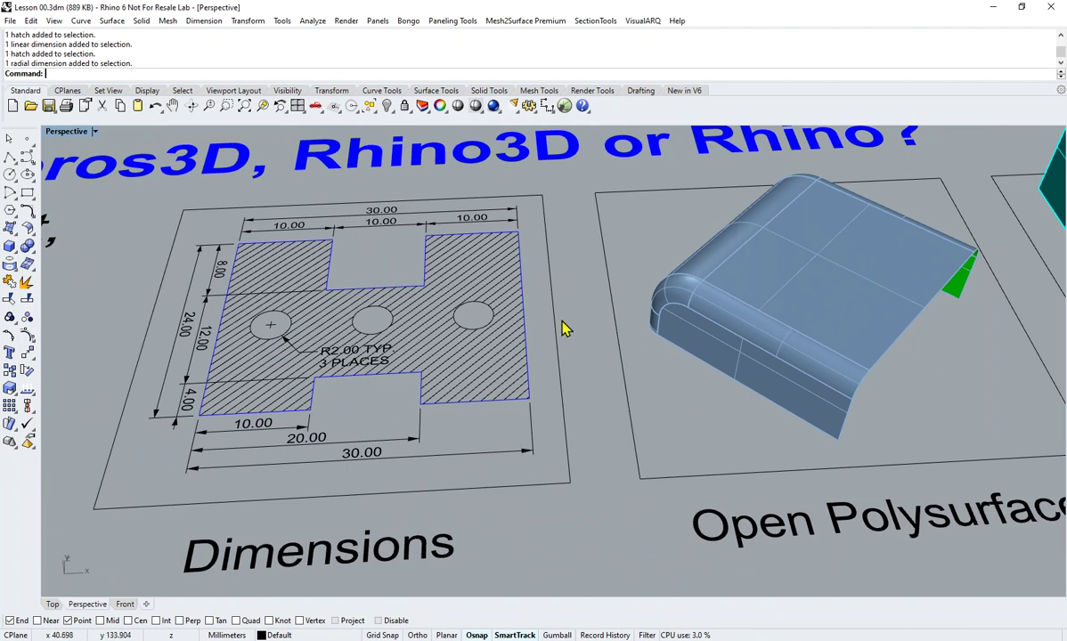
{"action": "right_click_drag", "start_coordinate": [618, 335], "coordinate": [347, 333], "text": "shift"}
{"action": "right_click_drag", "start_coordinate": [624, 399], "coordinate": [516, 418], "text": "shift"}
{"action": "scroll", "coordinate": [556, 383], "scroll_direction": "down", "scroll_amount": 4}
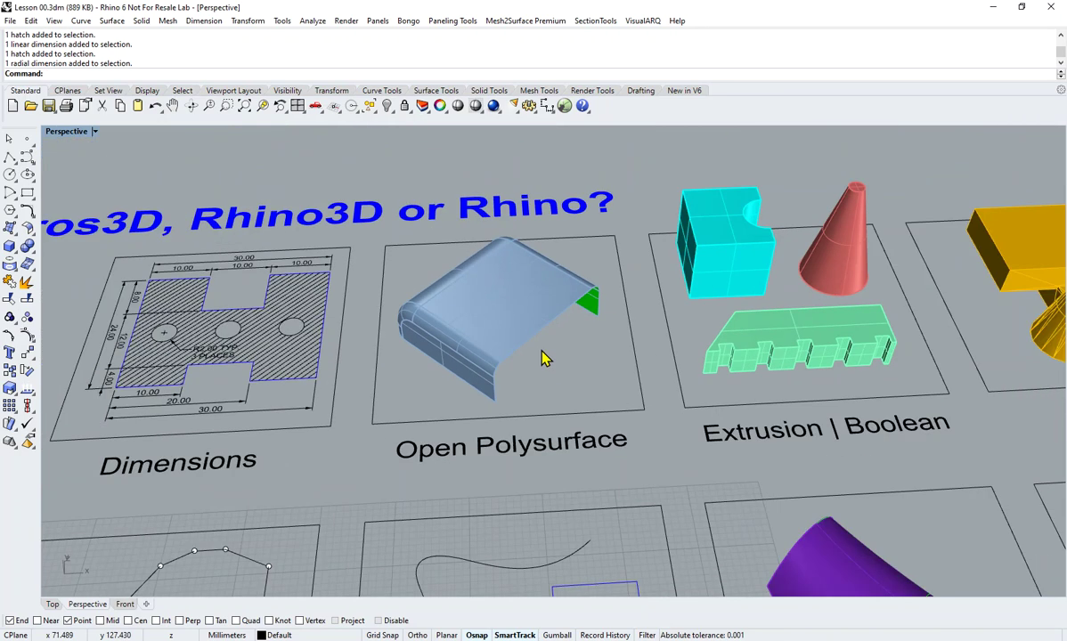
{"action": "scroll", "coordinate": [481, 339], "scroll_direction": "up", "scroll_amount": 5}
{"action": "right_click_drag", "start_coordinate": [522, 409], "coordinate": [390, 330]}
{"action": "scroll", "coordinate": [386, 322], "scroll_direction": "up", "scroll_amount": 3}
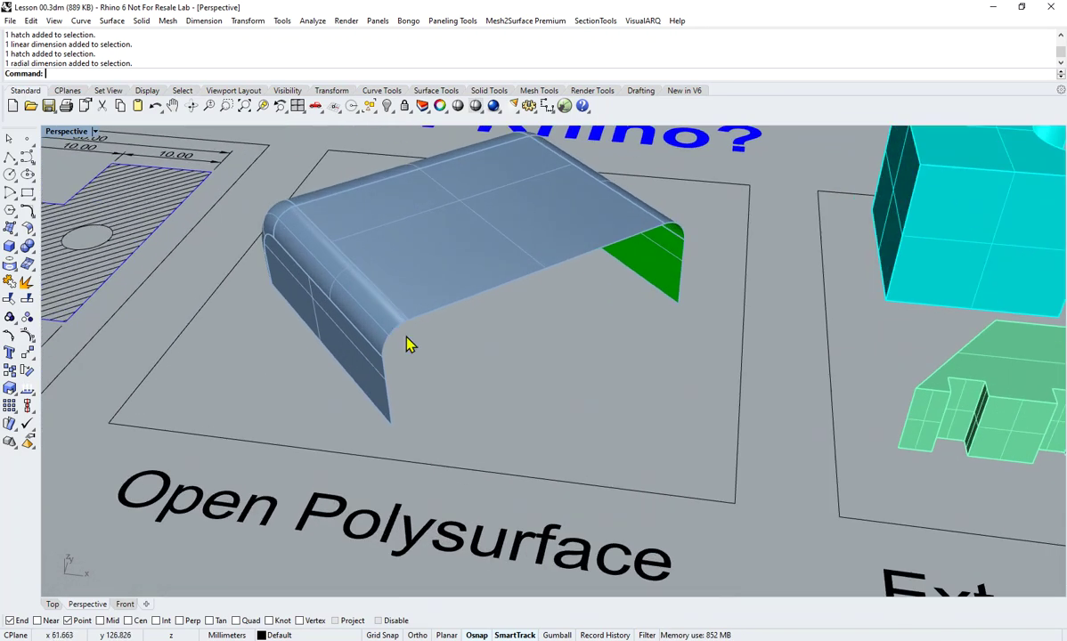
{"action": "mouse_move", "coordinate": [469, 358]}
{"action": "right_mouse_down"}
{"action": "mouse_move", "coordinate": [428, 317]}
{"action": "mouse_move", "coordinate": [481, 347]}
{"action": "right_mouse_up"}
{"action": "right_click_drag", "start_coordinate": [460, 408], "coordinate": [502, 364], "text": "shift"}
{"action": "scroll", "coordinate": [455, 413], "scroll_direction": "down", "scroll_amount": 6}
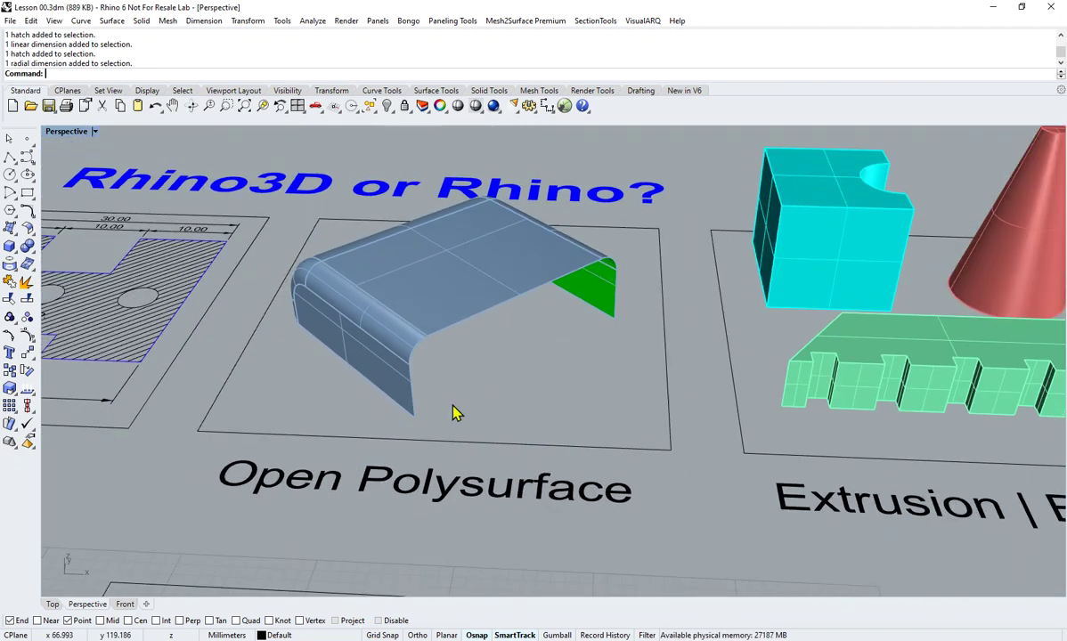
- Select the purple single surface for comparison with the open polysurface, and clear the selection
{"action": "right_click_drag", "start_coordinate": [529, 451], "coordinate": [584, 322], "text": "shift"}
{"action": "left_click", "coordinate": [647, 409]}
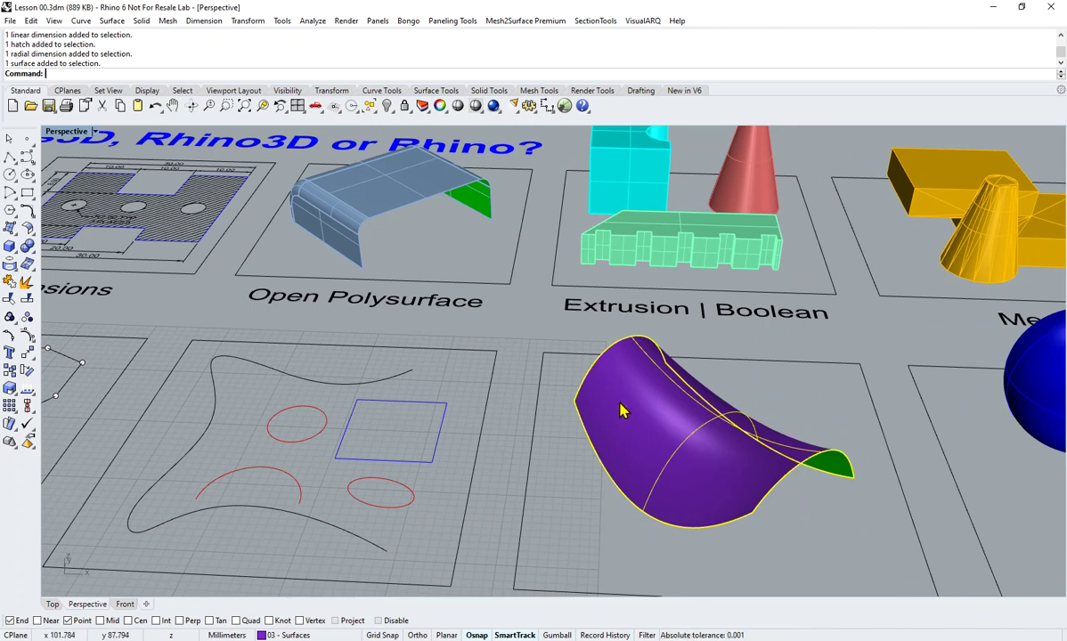
{"action": "mouse_move", "coordinate": [681, 488]}
{"action": "right_mouse_down", "text": "shift"}
{"action": "mouse_move", "coordinate": [614, 364]}
{"action": "mouse_move", "coordinate": [683, 470]}
{"action": "right_mouse_up", "text": "shift"}
{"action": "key", "text": "Escape"}
{"action": "left_click", "coordinate": [705, 467]}
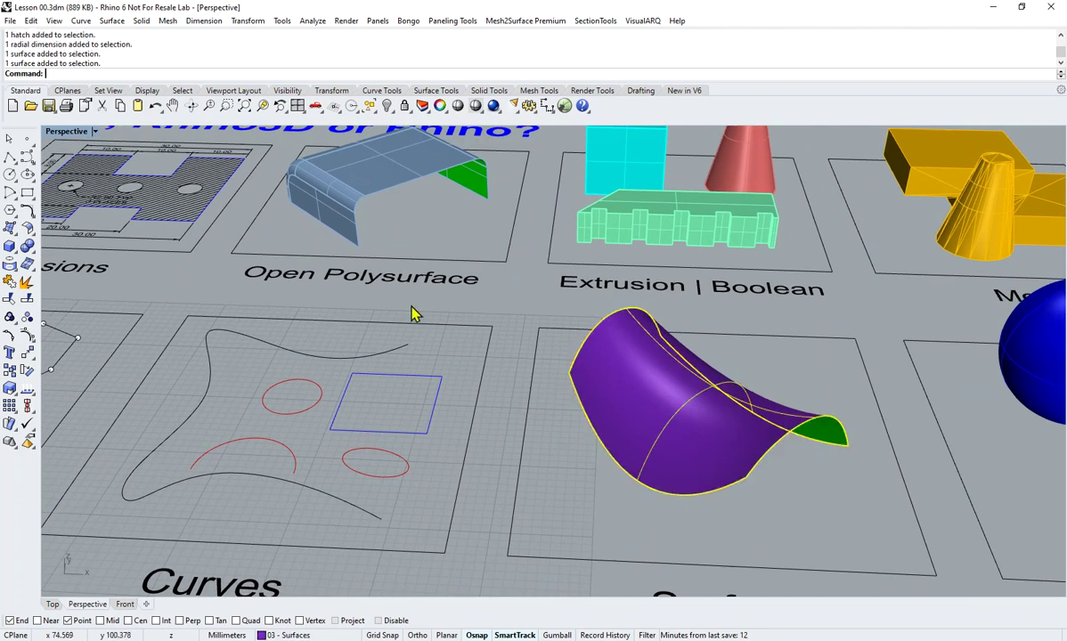
{"action": "left_click", "coordinate": [512, 301]}
- Select the blue-grey open polysurface and explode it into separate surfaces
{"action": "scroll", "coordinate": [353, 200], "scroll_direction": "up", "scroll_amount": 3}
{"action": "right_click_drag", "start_coordinate": [391, 216], "coordinate": [455, 387], "text": "shift"}
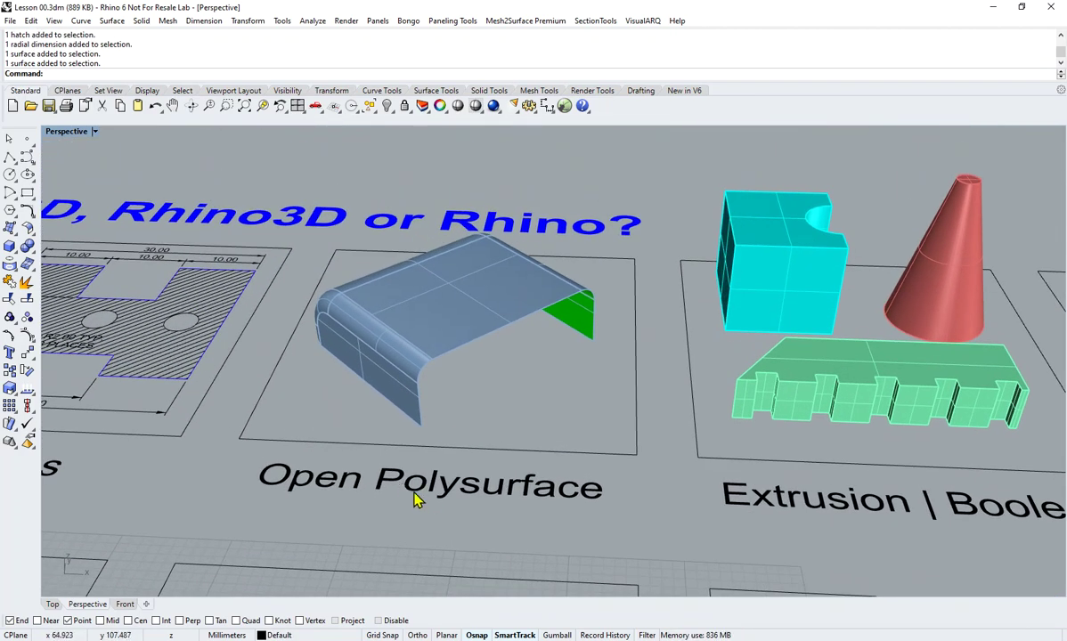
{"action": "scroll", "coordinate": [404, 294], "scroll_direction": "up", "scroll_amount": 2}
{"action": "left_click", "coordinate": [460, 348]}
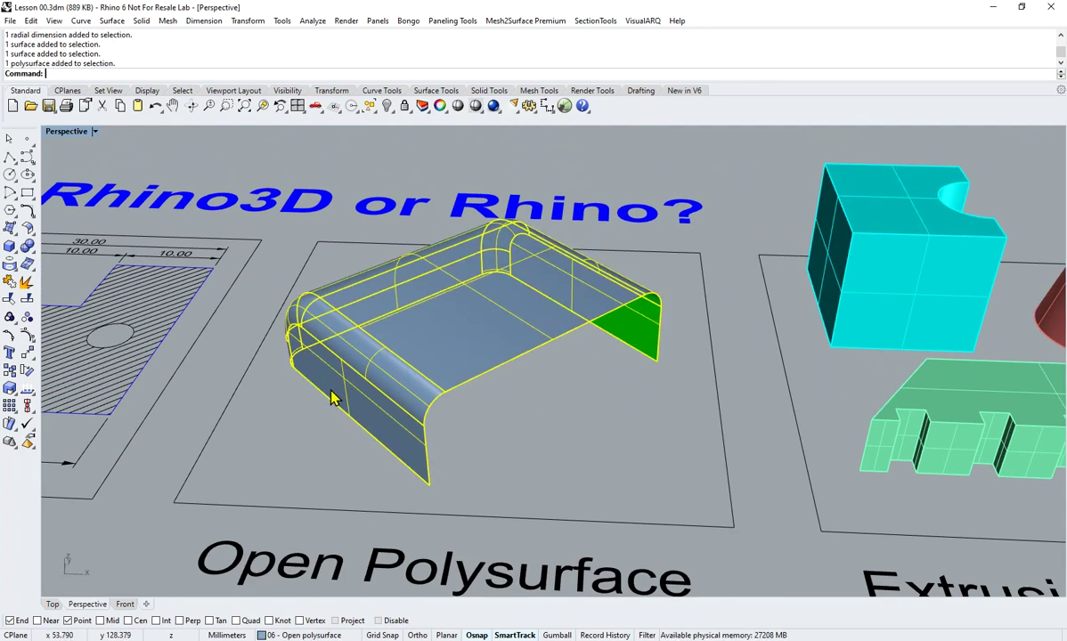
{"action": "left_click", "coordinate": [521, 449]}
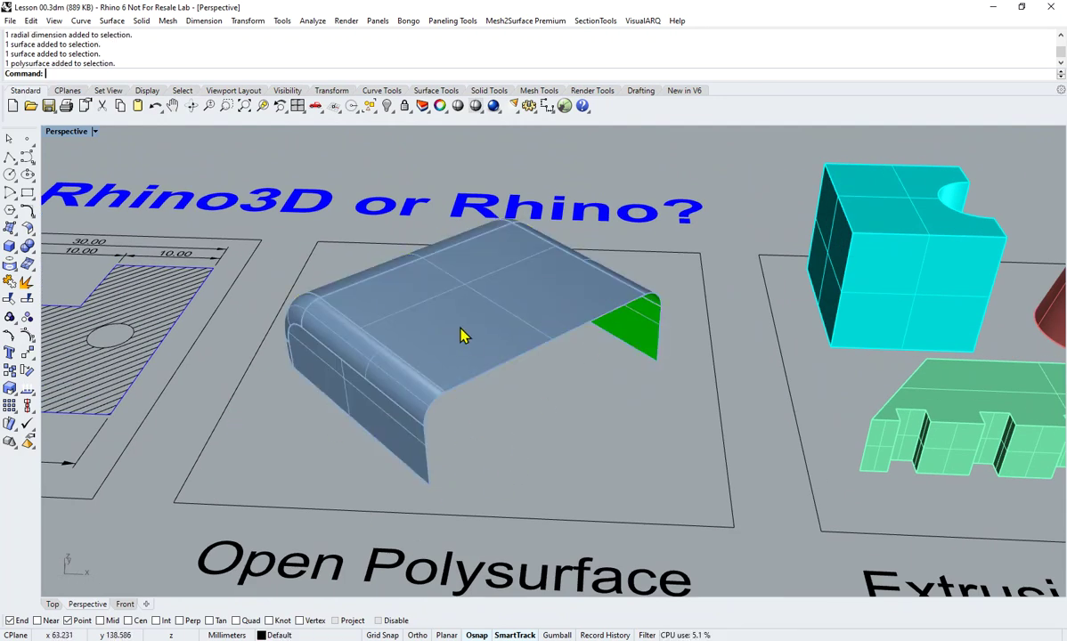
{"action": "left_click", "coordinate": [464, 333]}
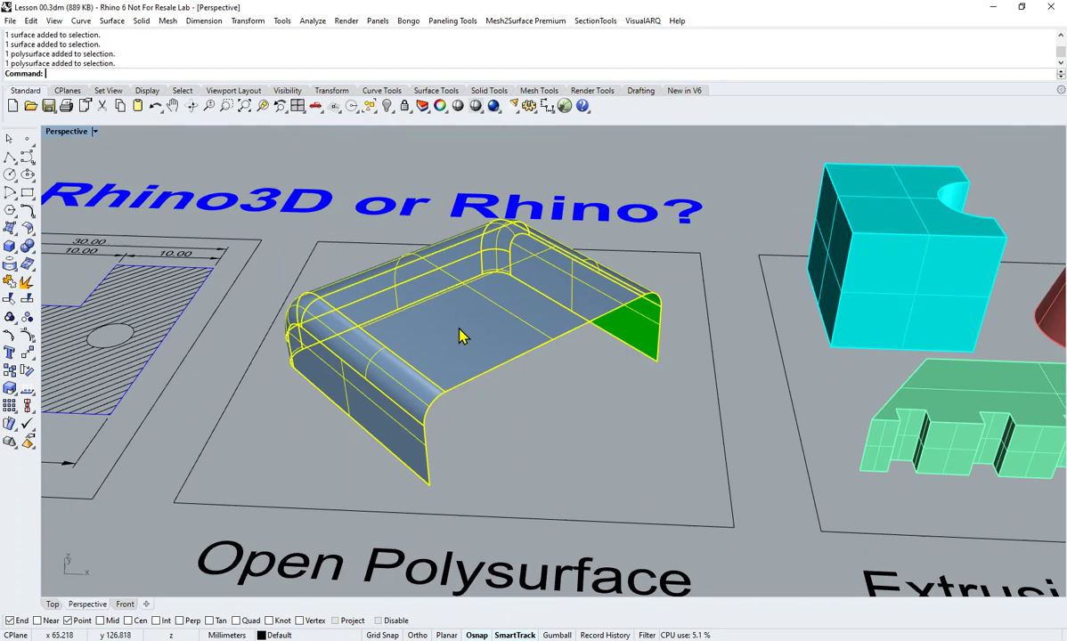
{"action": "left_click", "coordinate": [27, 284]}
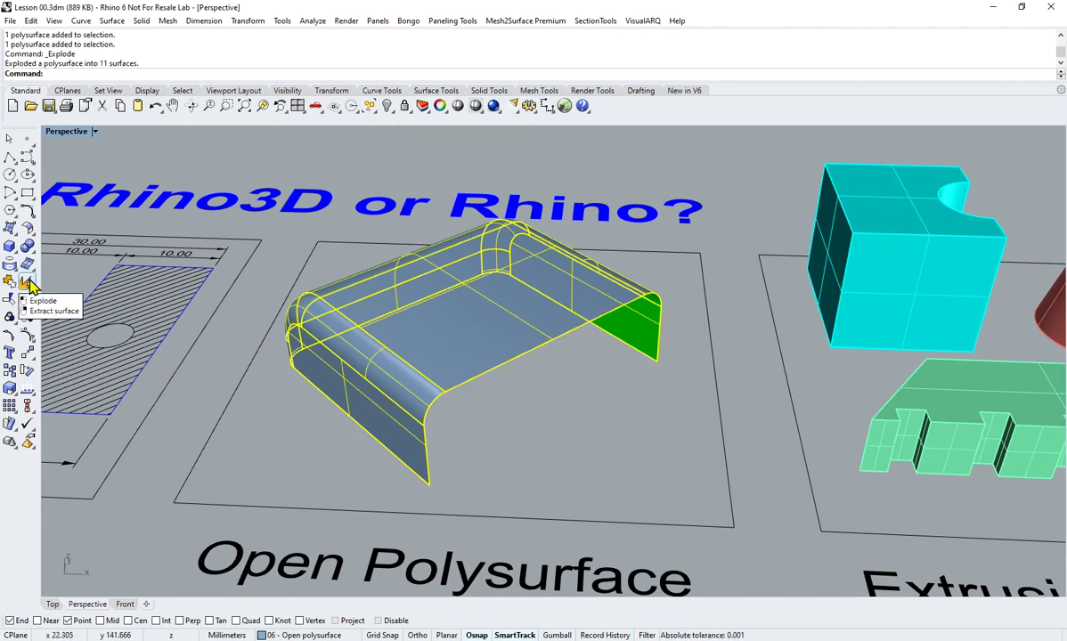
- Move two end walls and the flat top surface away from the exploded model, and pick individual surfaces
{"action": "left_click", "coordinate": [401, 414]}
{"action": "left_click_drag", "start_coordinate": [385, 437], "coordinate": [326, 372]}
{"action": "left_click_drag", "start_coordinate": [437, 313], "coordinate": [389, 233]}
{"action": "left_click_drag", "start_coordinate": [645, 310], "coordinate": [729, 283]}
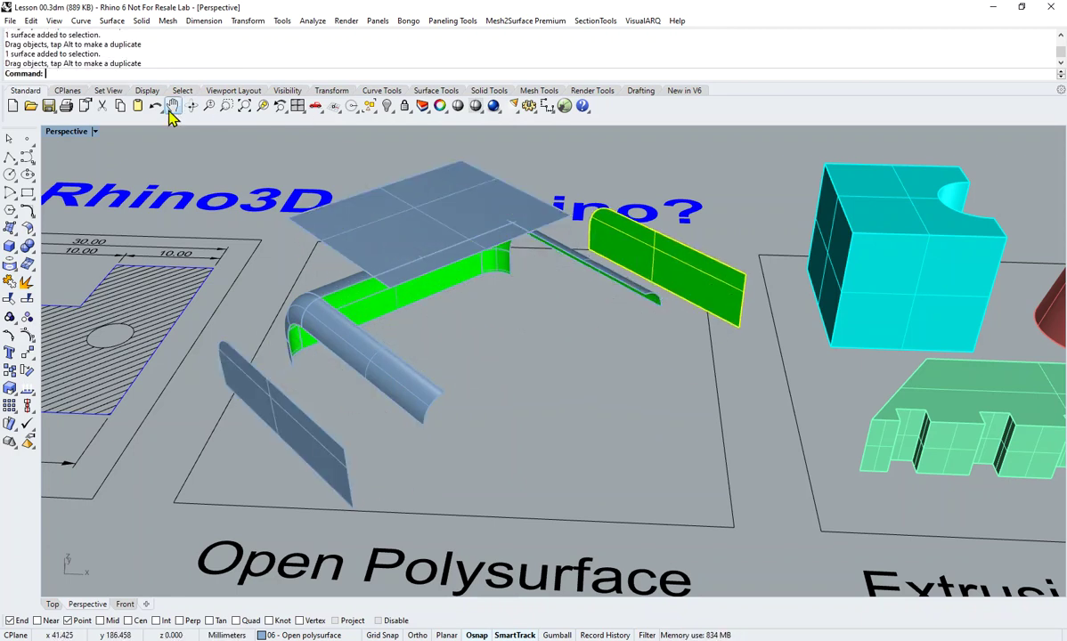
{"action": "left_click", "coordinate": [415, 223]}
{"action": "left_click", "coordinate": [441, 262]}
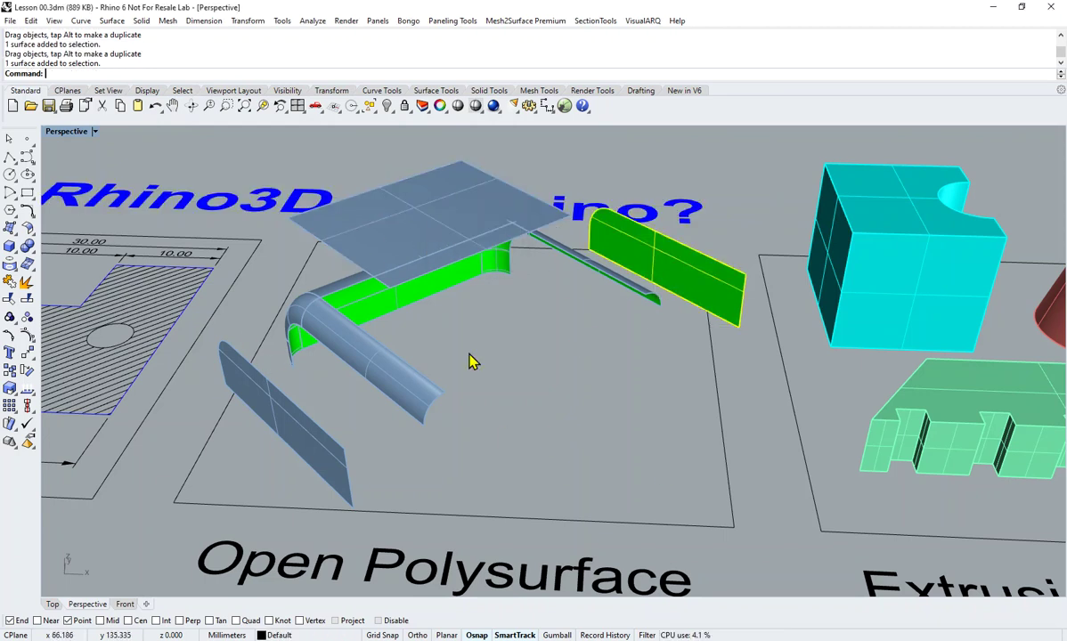
{"action": "left_click", "coordinate": [385, 384]}
{"action": "left_click", "coordinate": [485, 426]}
- Undo the surface moves and the explode of the blue-grey polysurface
{"action": "left_click", "coordinate": [154, 106]}
{"action": "left_click", "coordinate": [154, 106]}
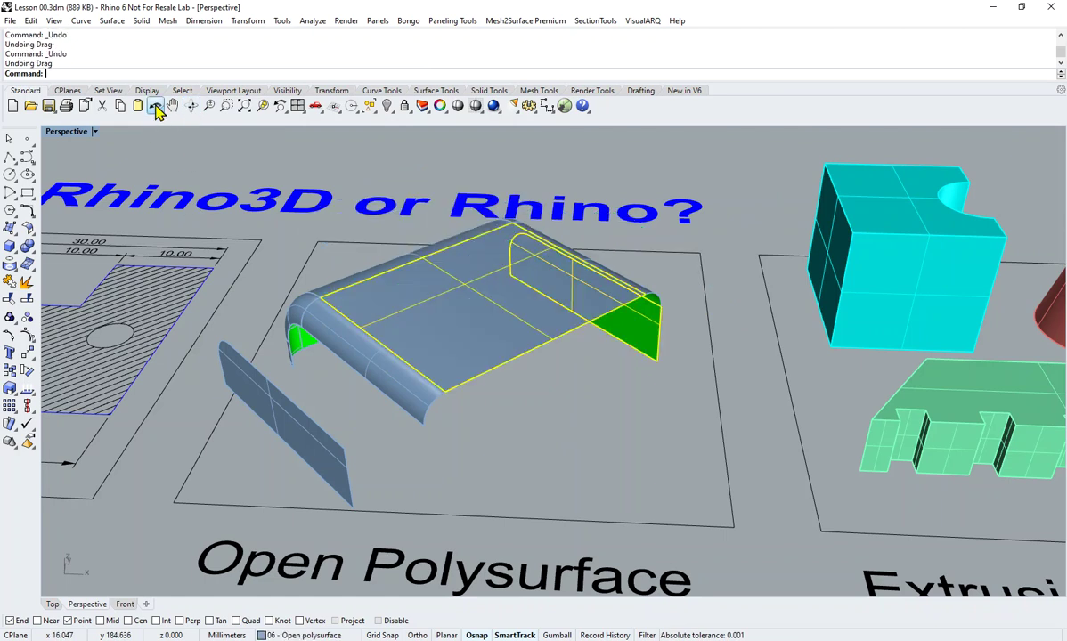
{"action": "scroll", "coordinate": [451, 353], "scroll_direction": "down", "scroll_amount": 2}
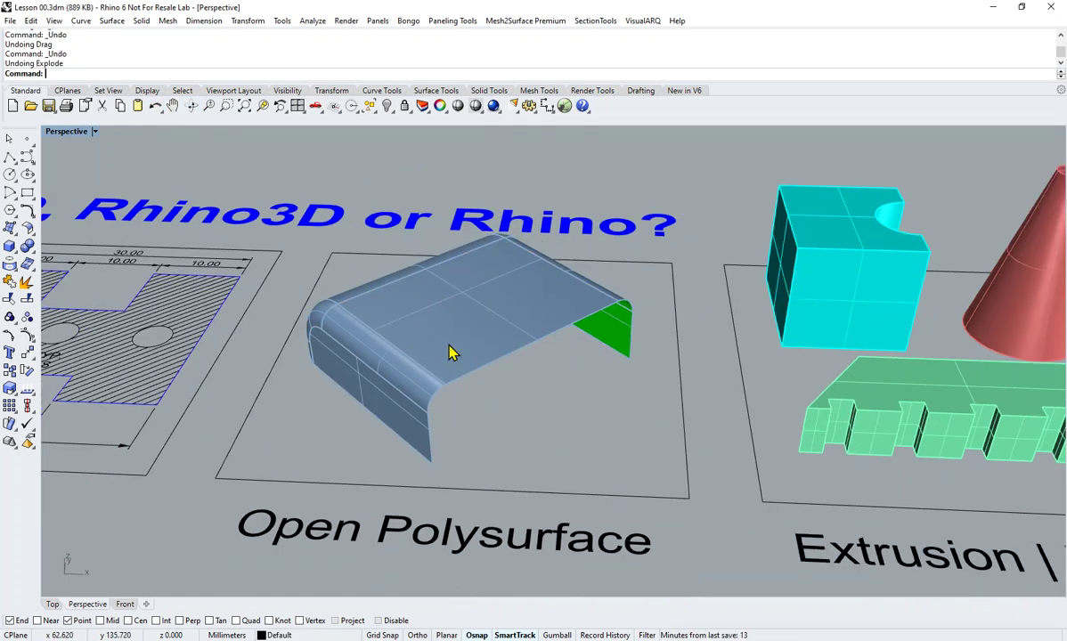
- Examine the blue-grey open polysurface from several angles, move it slightly as one object, and clear the selection
{"action": "right_click_drag", "start_coordinate": [534, 373], "coordinate": [504, 341], "text": "shift"}
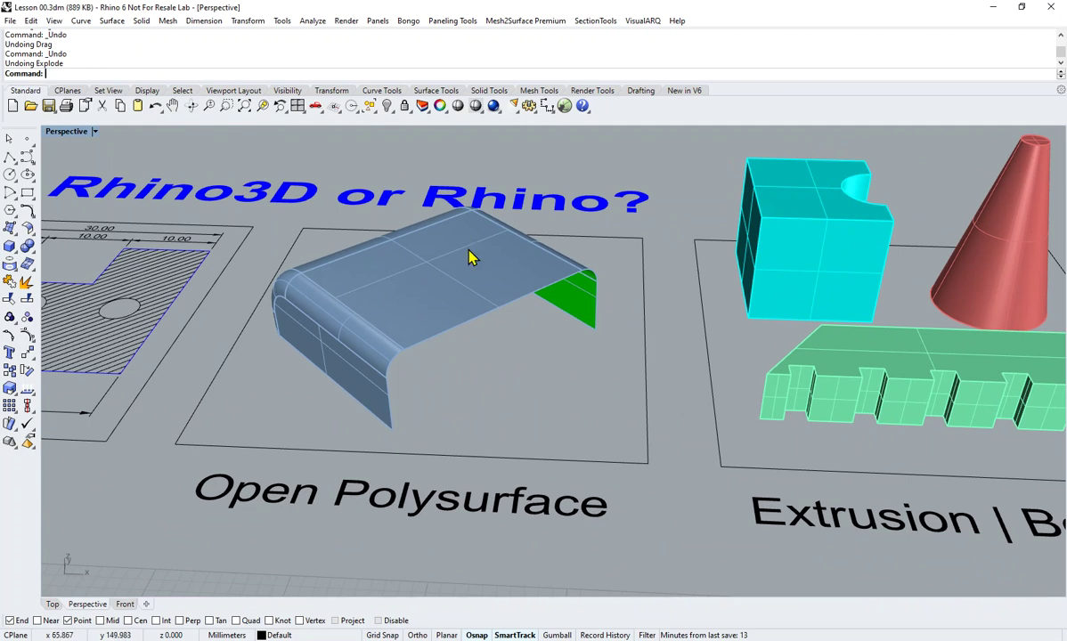
{"action": "right_click_drag", "start_coordinate": [455, 282], "coordinate": [472, 398]}
{"action": "scroll", "coordinate": [470, 389], "scroll_direction": "up", "scroll_amount": 2}
{"action": "right_click_drag", "start_coordinate": [445, 332], "coordinate": [374, 222], "text": "shift"}
{"action": "right_click_drag", "start_coordinate": [485, 326], "coordinate": [443, 297]}
{"action": "left_click_drag", "start_coordinate": [431, 242], "coordinate": [463, 242]}
{"action": "left_click", "coordinate": [532, 411]}
- Move the green toothed solid in the Extrusion | Boolean sample away from its profile curve
{"action": "scroll", "coordinate": [454, 339], "scroll_direction": "down", "scroll_amount": 4}
{"action": "right_click_drag", "start_coordinate": [704, 403], "coordinate": [441, 393], "text": "shift"}
{"action": "scroll", "coordinate": [440, 340], "scroll_direction": "down", "scroll_amount": 4}
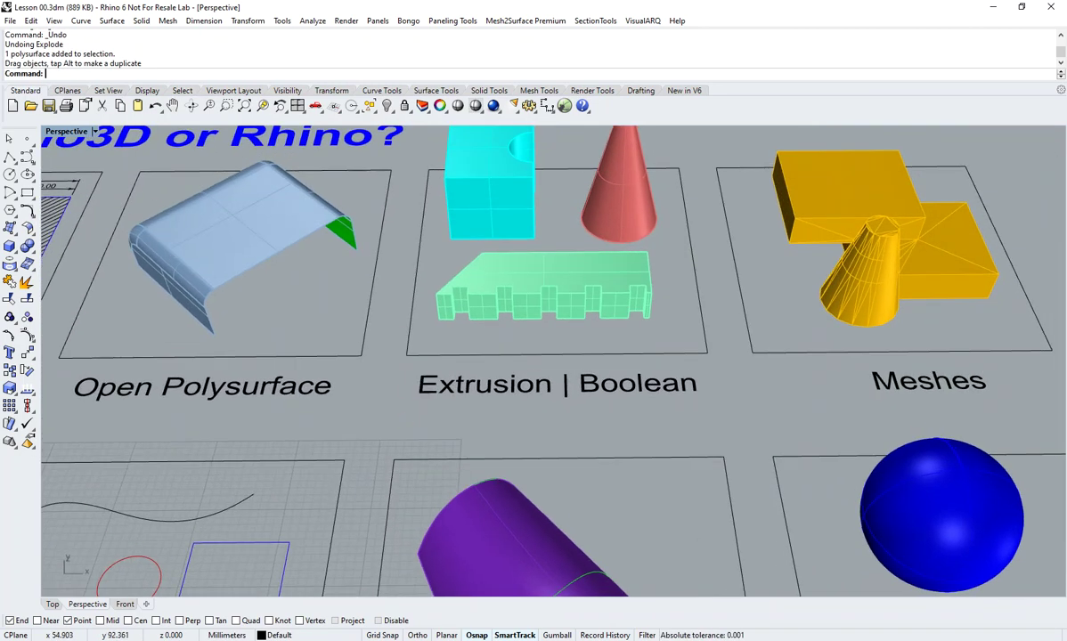
{"action": "right_click_drag", "start_coordinate": [574, 238], "coordinate": [552, 317], "text": "shift"}
{"action": "scroll", "coordinate": [508, 296], "scroll_direction": "up", "scroll_amount": 2}
{"action": "mouse_move", "coordinate": [586, 373]}
{"action": "right_mouse_down", "text": "shift"}
{"action": "mouse_move", "coordinate": [574, 370]}
{"action": "mouse_move", "coordinate": [588, 365]}
{"action": "right_mouse_up", "text": "shift"}
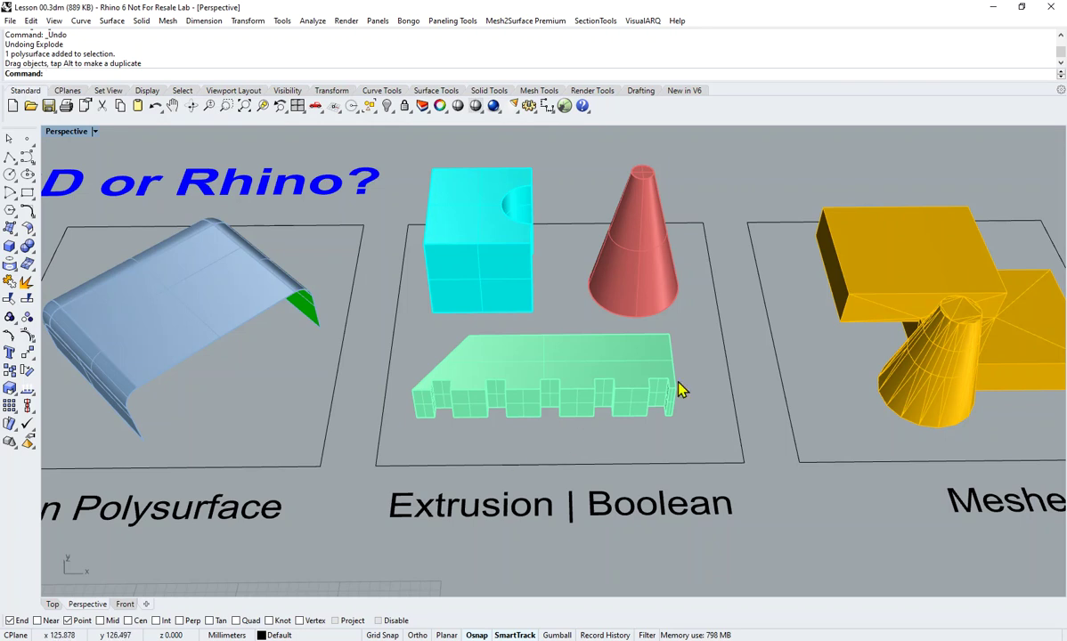
{"action": "right_click_drag", "start_coordinate": [666, 402], "coordinate": [572, 339]}
{"action": "scroll", "coordinate": [661, 410], "scroll_direction": "up", "scroll_amount": 2}
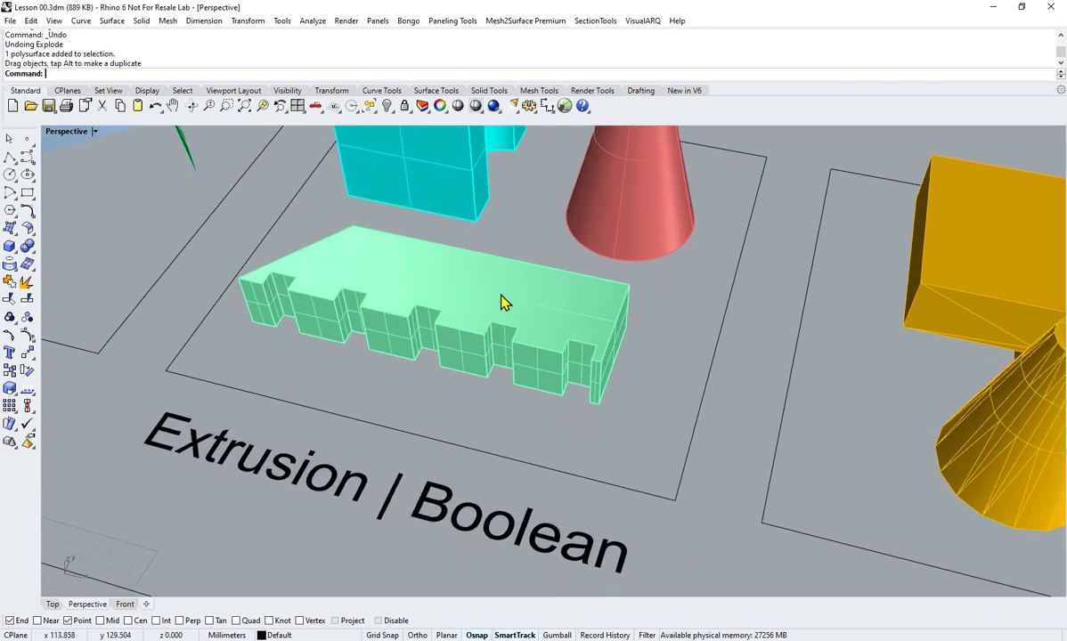
{"action": "left_click_drag", "start_coordinate": [502, 303], "coordinate": [207, 187]}
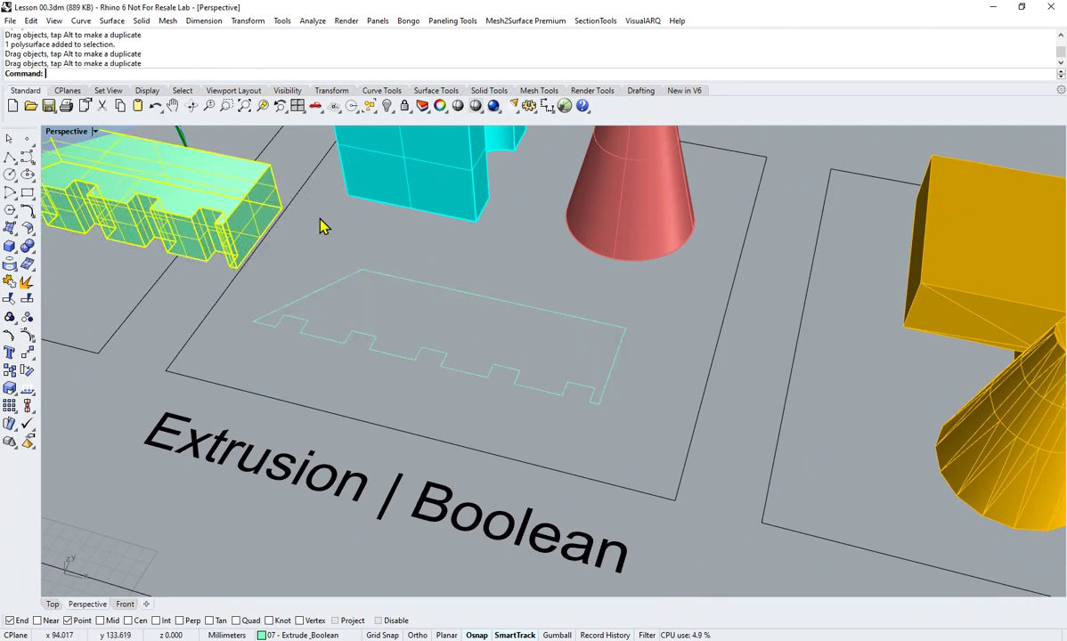
- Extrude the green toothed profile curve straight upward into a closed solid
{"action": "left_click", "coordinate": [401, 281]}
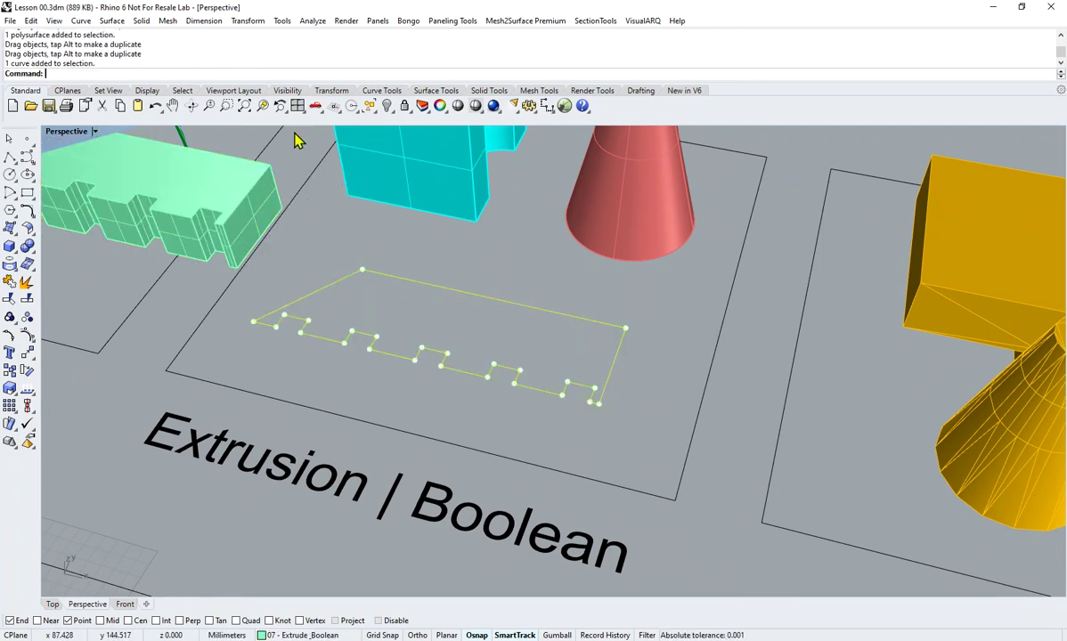
{"action": "left_click", "coordinate": [141, 21]}
{"action": "mouse_move", "coordinate": [206, 245]}
{"action": "left_click", "coordinate": [300, 240]}
{"action": "left_click", "coordinate": [510, 245]}
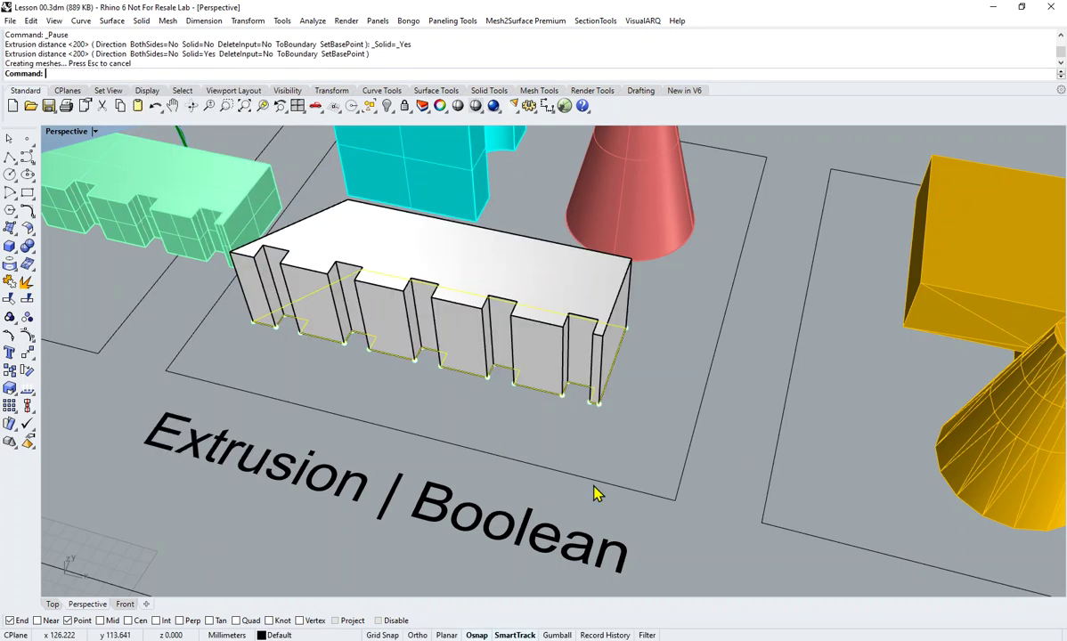
- Undo the new extrusion and the moves of the green toothed solid
{"action": "left_click", "coordinate": [155, 105]}
{"action": "left_click", "coordinate": [155, 105]}
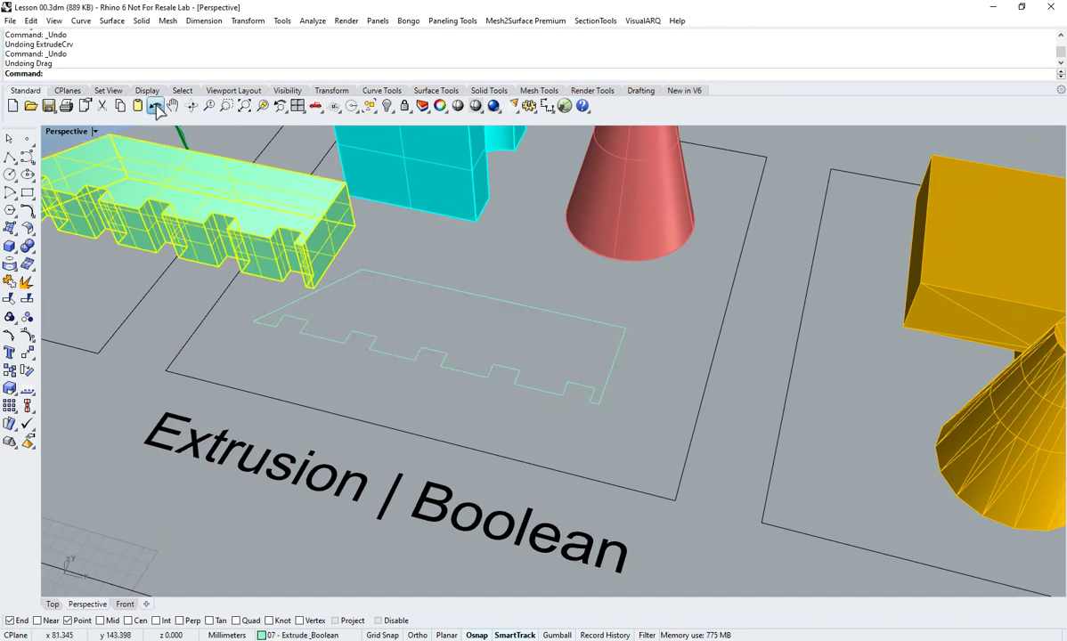
{"action": "left_click", "coordinate": [155, 105]}
{"action": "left_click", "coordinate": [668, 388]}
- Draw a small box about 11 mm high beside the cyan solid, starting its base at the solid's lower corner
{"action": "scroll", "coordinate": [665, 382], "scroll_direction": "down", "scroll_amount": 2}
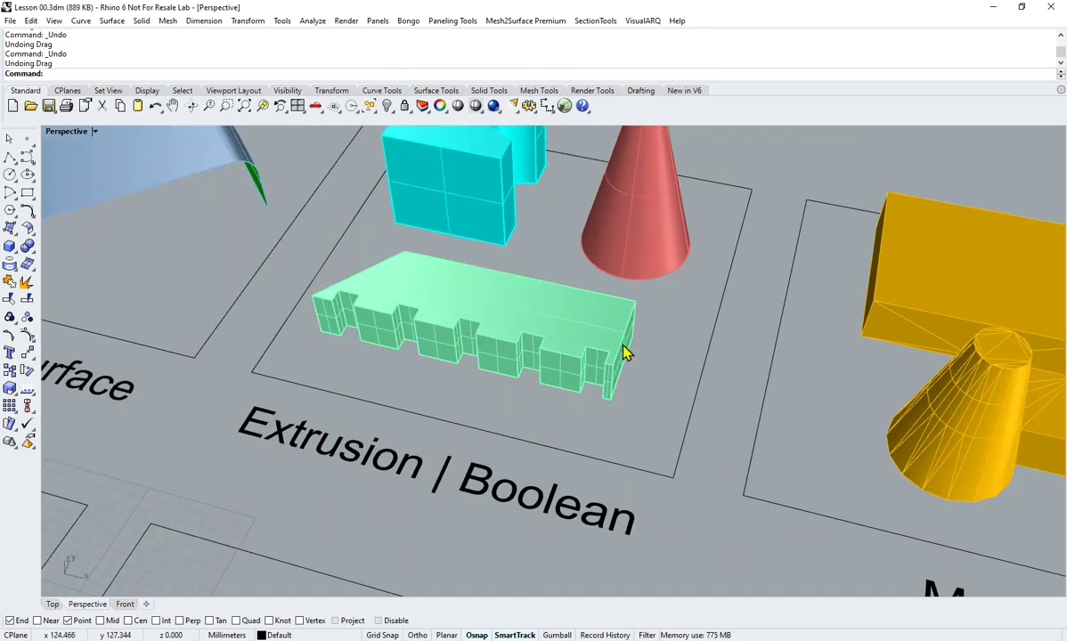
{"action": "right_click_drag", "start_coordinate": [588, 299], "coordinate": [649, 361], "text": "shift"}
{"action": "scroll", "coordinate": [484, 397], "scroll_direction": "up", "scroll_amount": 6}
{"action": "right_click_drag", "start_coordinate": [581, 353], "coordinate": [548, 565], "text": "shift"}
{"action": "right_click_drag", "start_coordinate": [648, 340], "coordinate": [610, 339]}
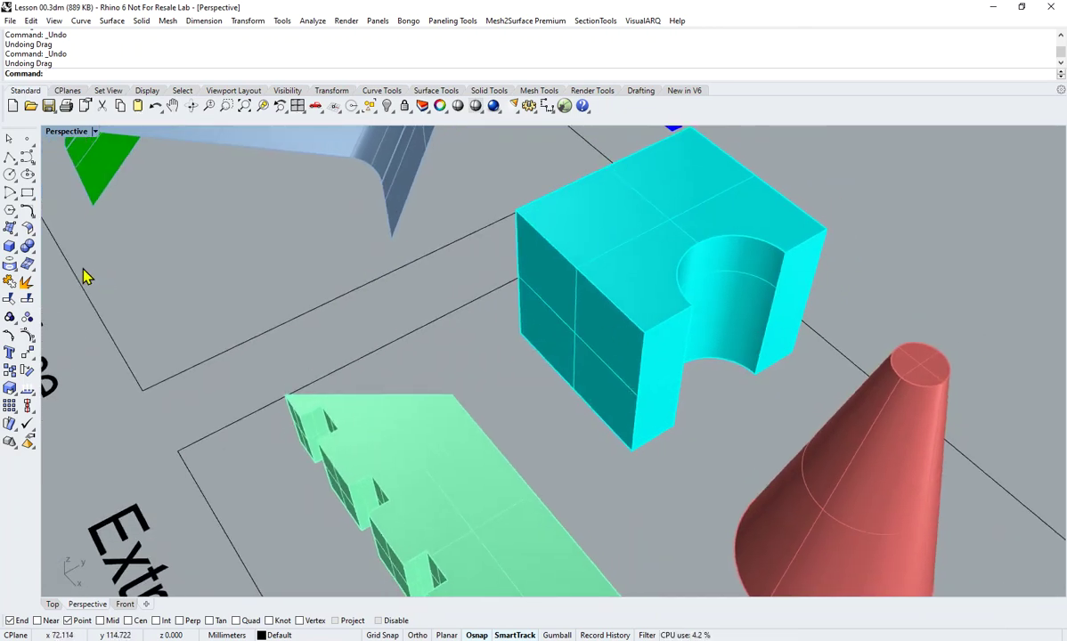
{"action": "left_click", "coordinate": [8, 249]}
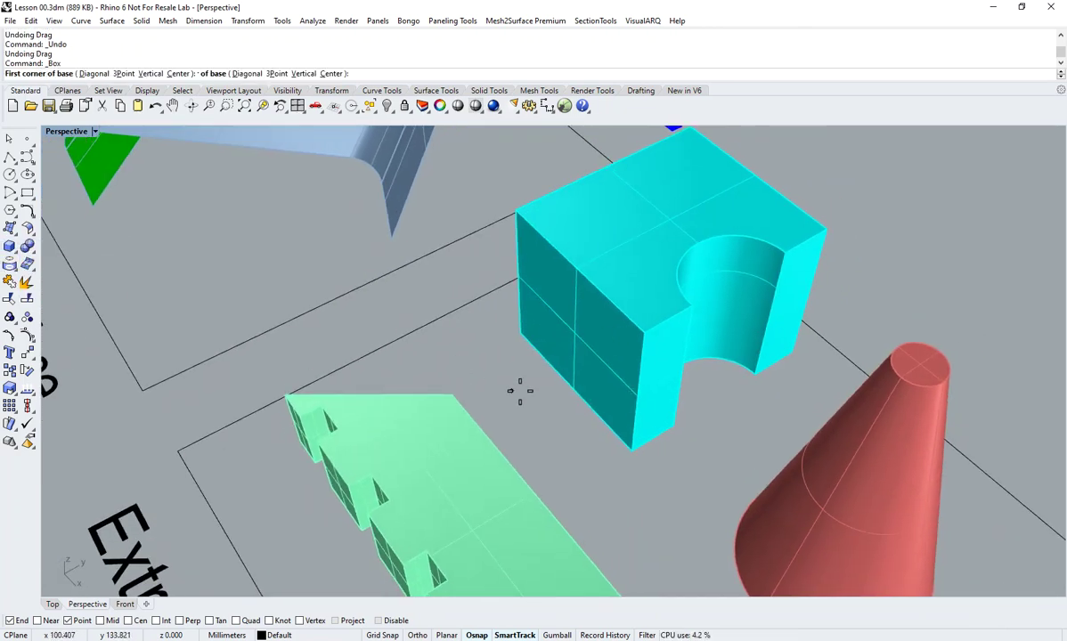
{"action": "left_click", "coordinate": [520, 334]}
{"action": "left_click", "coordinate": [518, 402]}
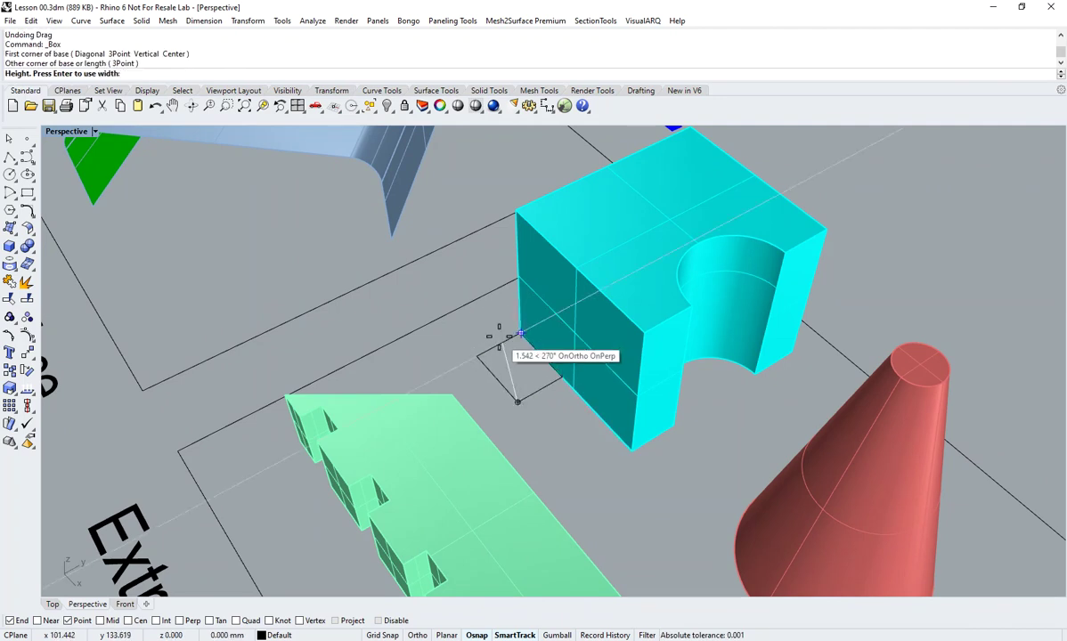
{"action": "left_click", "coordinate": [510, 291]}
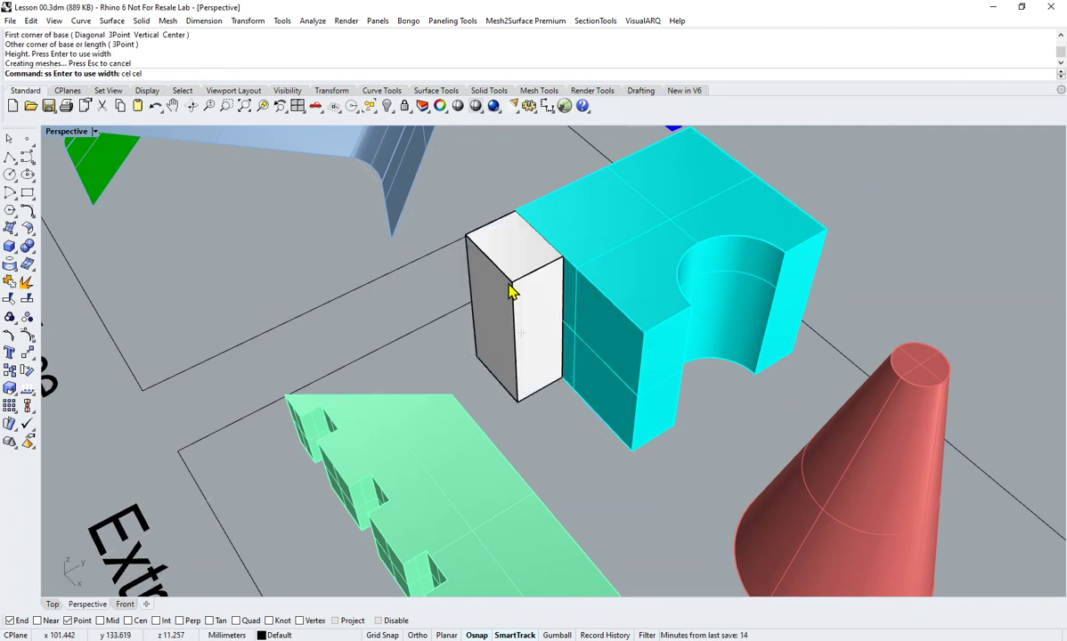
- Turn on the Gumball, move the white box upward and partly into the cyan solid, and clear the selection
{"action": "left_click", "coordinate": [514, 365]}
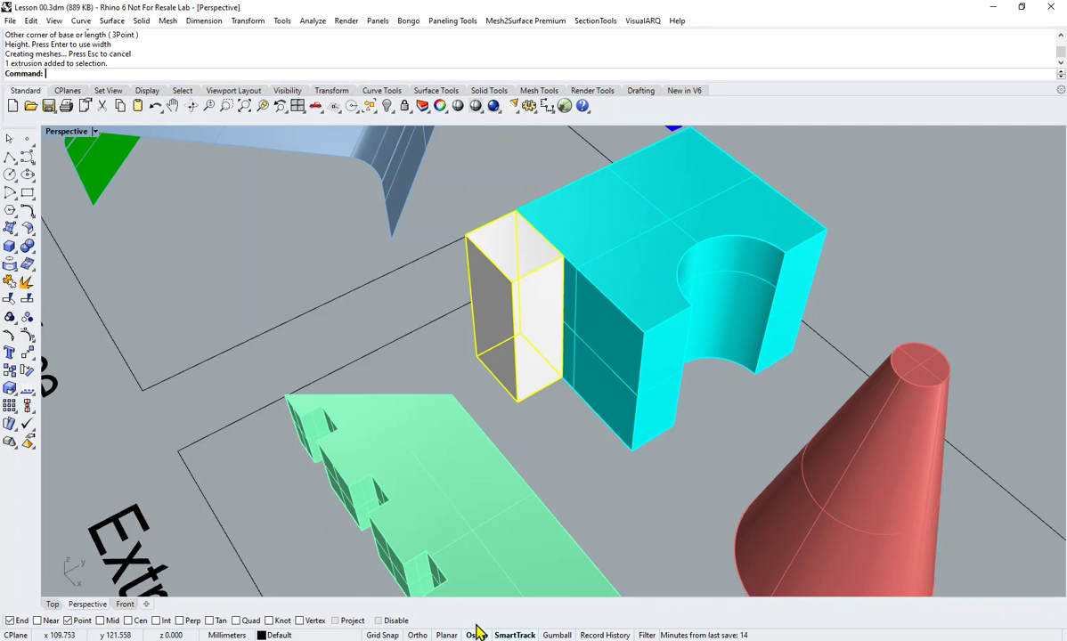
{"action": "left_click", "coordinate": [556, 635]}
{"action": "left_click_drag", "start_coordinate": [555, 294], "coordinate": [569, 220]}
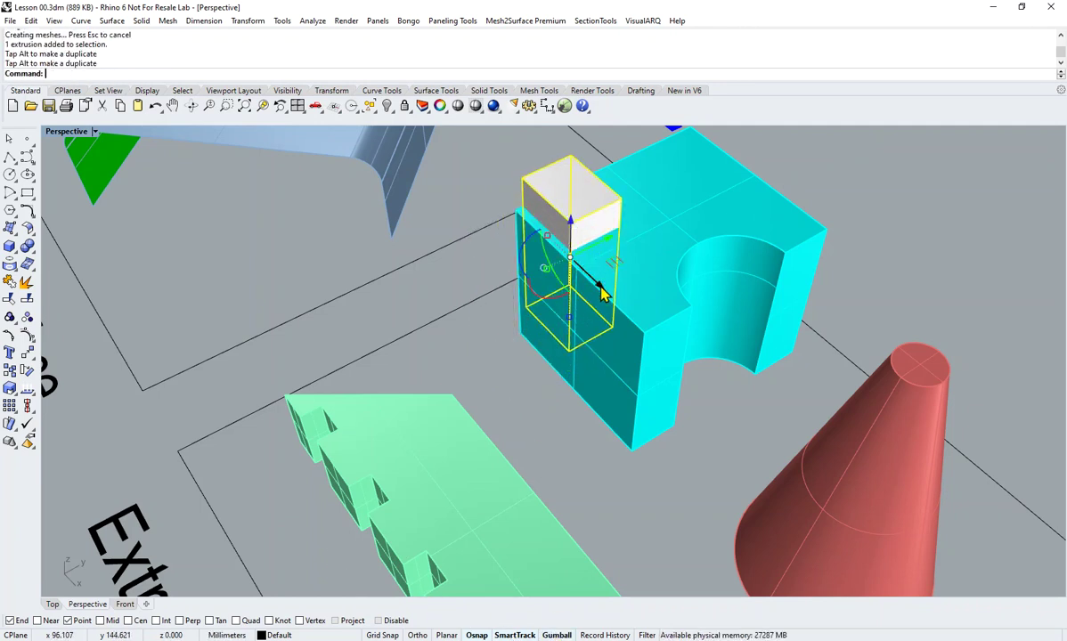
{"action": "left_click_drag", "start_coordinate": [602, 294], "coordinate": [579, 269]}
{"action": "left_click", "coordinate": [868, 192]}
- Subtract the white box from the cyan solid with a Boolean Difference
{"action": "right_click_drag", "start_coordinate": [868, 191], "coordinate": [639, 318]}
{"action": "right_click_drag", "start_coordinate": [365, 407], "coordinate": [357, 211]}
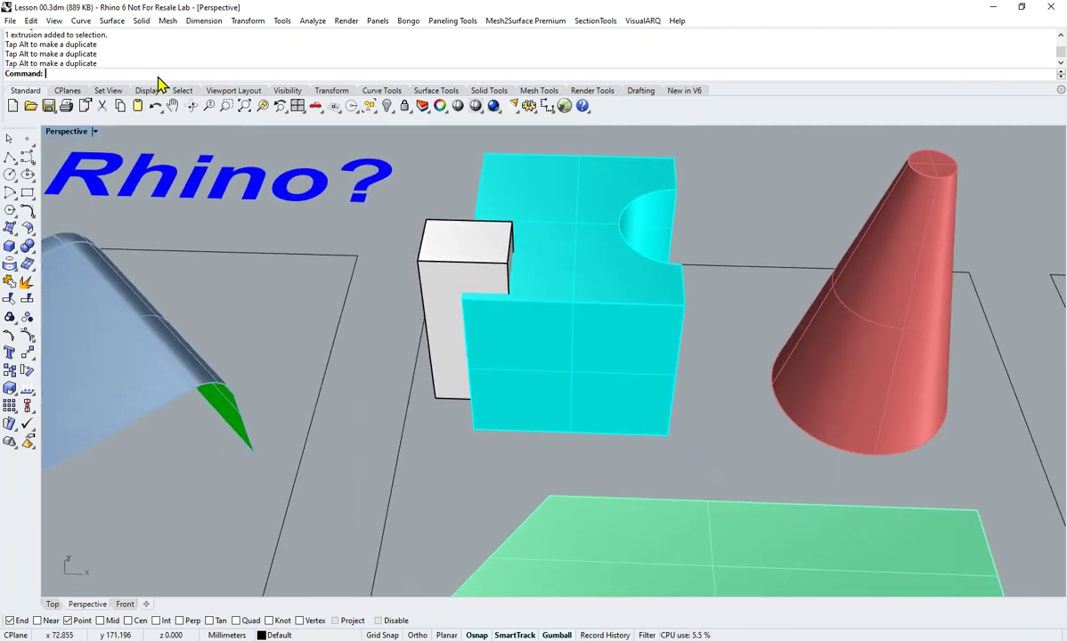
{"action": "left_click", "coordinate": [141, 20]}
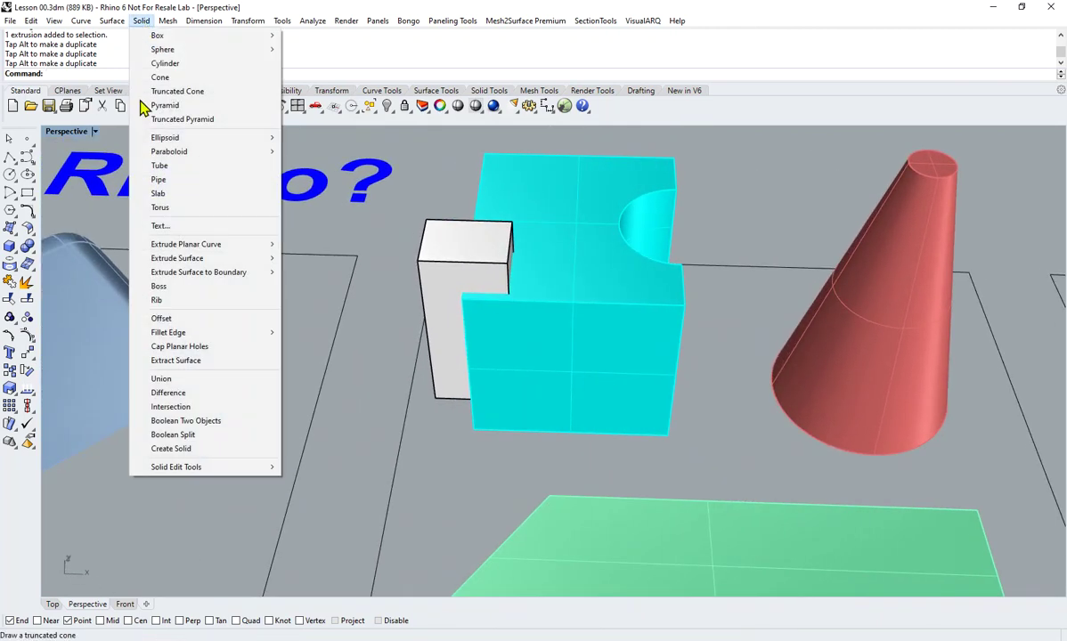
{"action": "left_click", "coordinate": [178, 394]}
{"action": "left_click", "coordinate": [527, 217]}
{"action": "key", "text": "Return"}
{"action": "left_click", "coordinate": [447, 240]}
{"action": "key", "text": "Return"}
- Move the white box out of the cyan solid and inspect the notch cut into it
{"action": "left_click_drag", "start_coordinate": [458, 257], "coordinate": [346, 250]}
{"action": "left_click", "coordinate": [516, 444]}
{"action": "right_click_drag", "start_coordinate": [459, 438], "coordinate": [552, 445]}
{"action": "scroll", "coordinate": [439, 381], "scroll_direction": "down", "scroll_amount": 4}
{"action": "right_click_drag", "start_coordinate": [439, 381], "coordinate": [533, 367], "text": "shift"}
{"action": "scroll", "coordinate": [533, 367], "scroll_direction": "up", "scroll_amount": 3}
{"action": "scroll", "coordinate": [470, 264], "scroll_direction": "down", "scroll_amount": 5}
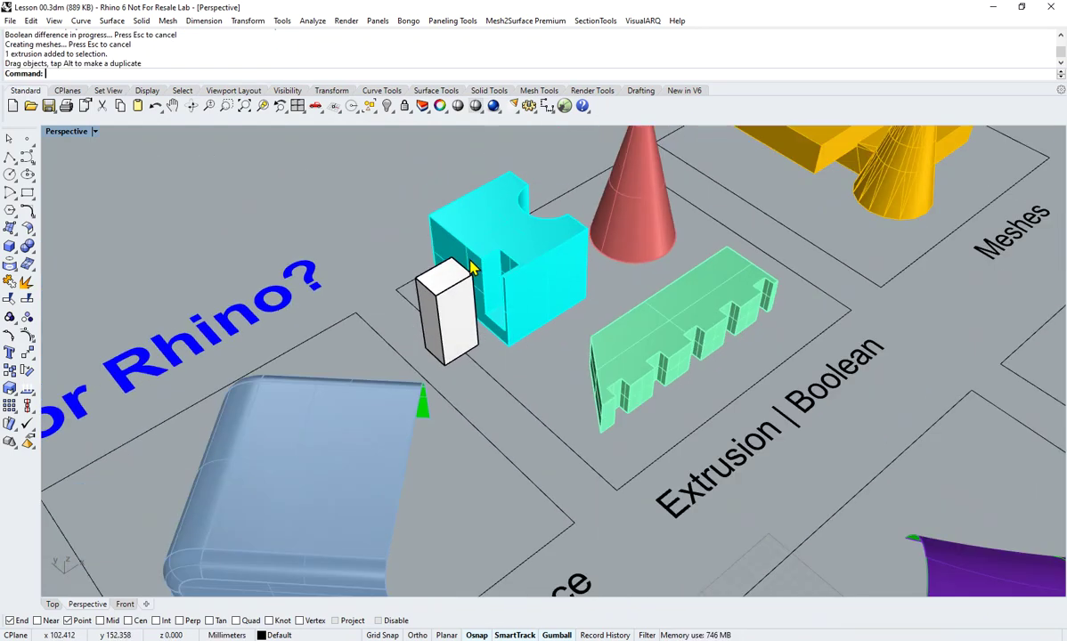
{"action": "right_click", "coordinate": [493, 325]}
{"action": "key", "text": "Escape"}
- Zoom to a window around the Meshes sample, select a gold mesh, and clear the selection
{"action": "scroll", "coordinate": [592, 254], "scroll_direction": "down", "scroll_amount": 3}
{"action": "right_click_drag", "start_coordinate": [592, 240], "coordinate": [568, 260]}
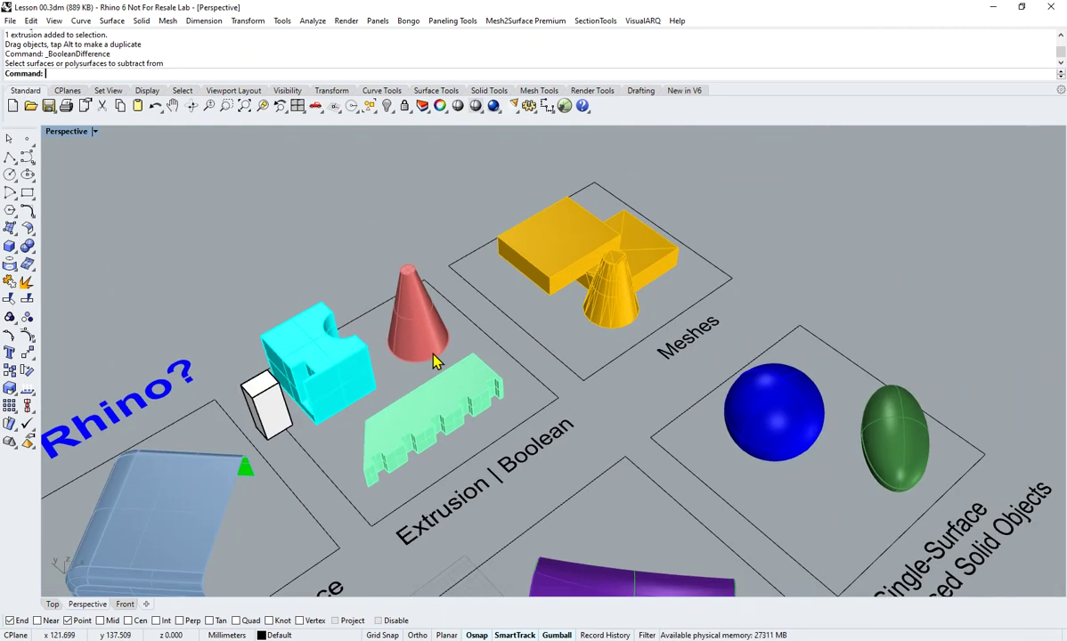
{"action": "type", "text": "z"}
{"action": "key", "text": "Return"}
{"action": "left_click_drag", "start_coordinate": [495, 191], "coordinate": [759, 389]}
{"action": "right_click_drag", "start_coordinate": [762, 395], "coordinate": [551, 367]}
{"action": "left_click", "coordinate": [587, 383]}
{"action": "key", "text": "Escape"}
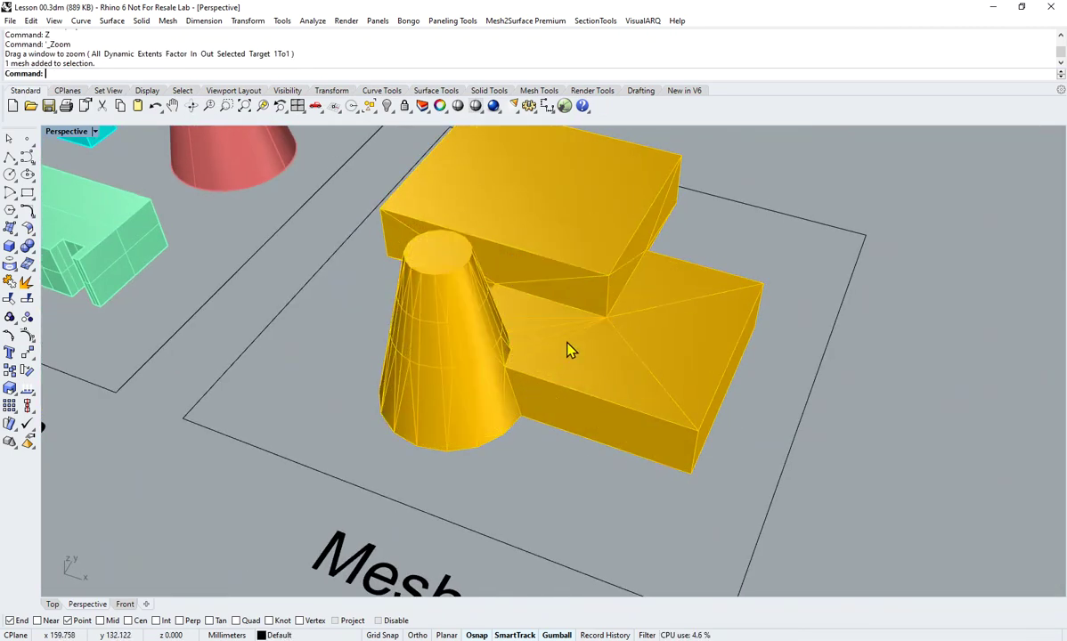
- Examine the gold meshes' polygon faces up close and review the available mesh editing commands
{"action": "scroll", "coordinate": [436, 349], "scroll_direction": "up", "scroll_amount": 4}
{"action": "right_click_drag", "start_coordinate": [584, 435], "coordinate": [560, 441]}
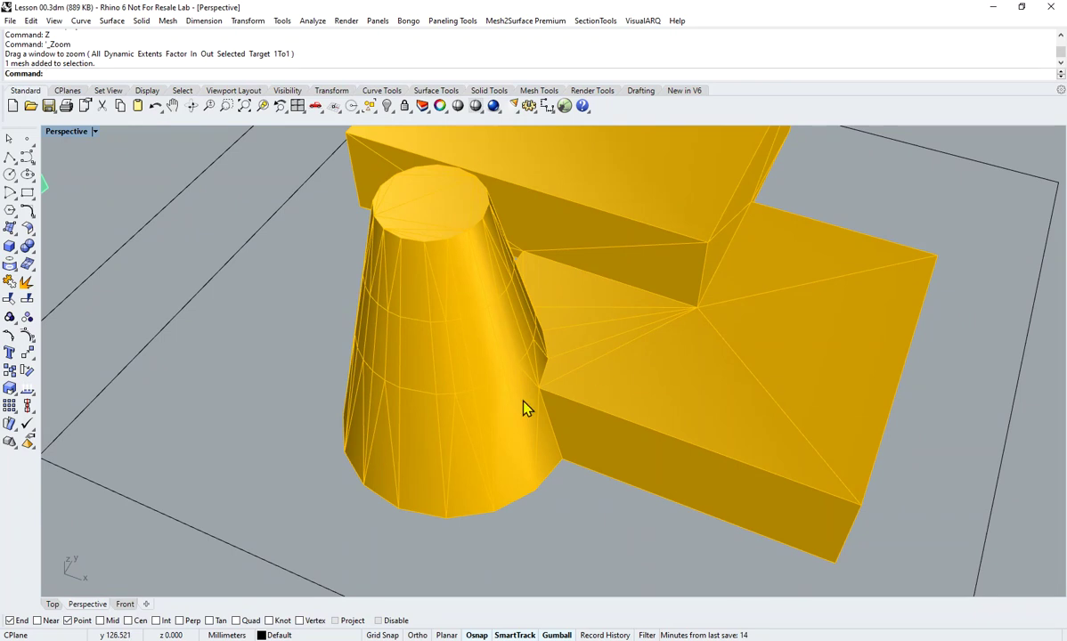
{"action": "left_click", "coordinate": [168, 21]}
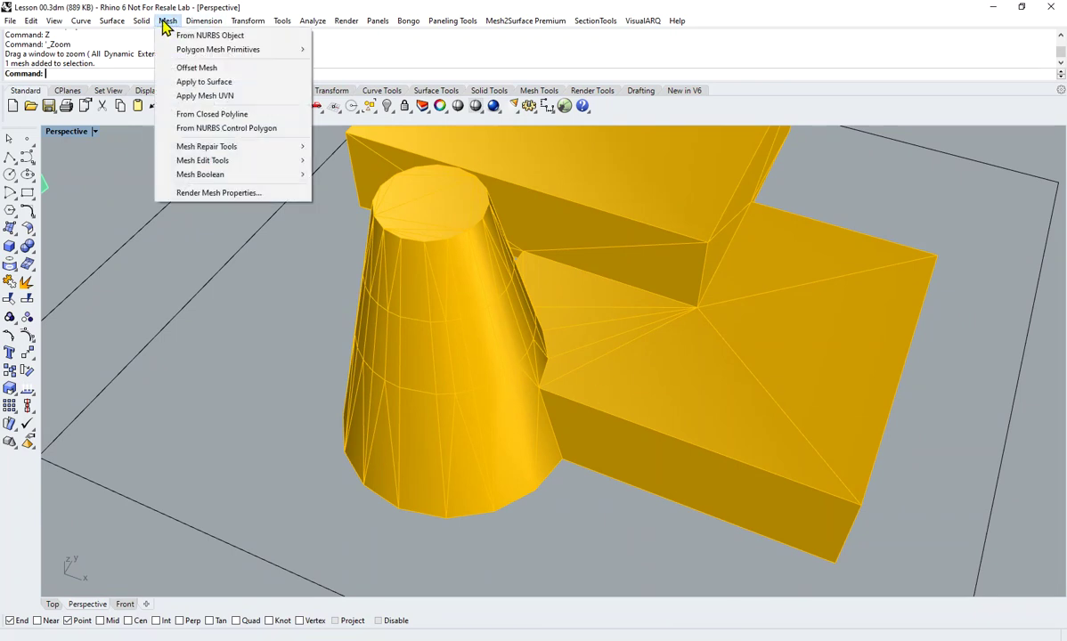
{"action": "mouse_move", "coordinate": [212, 163]}
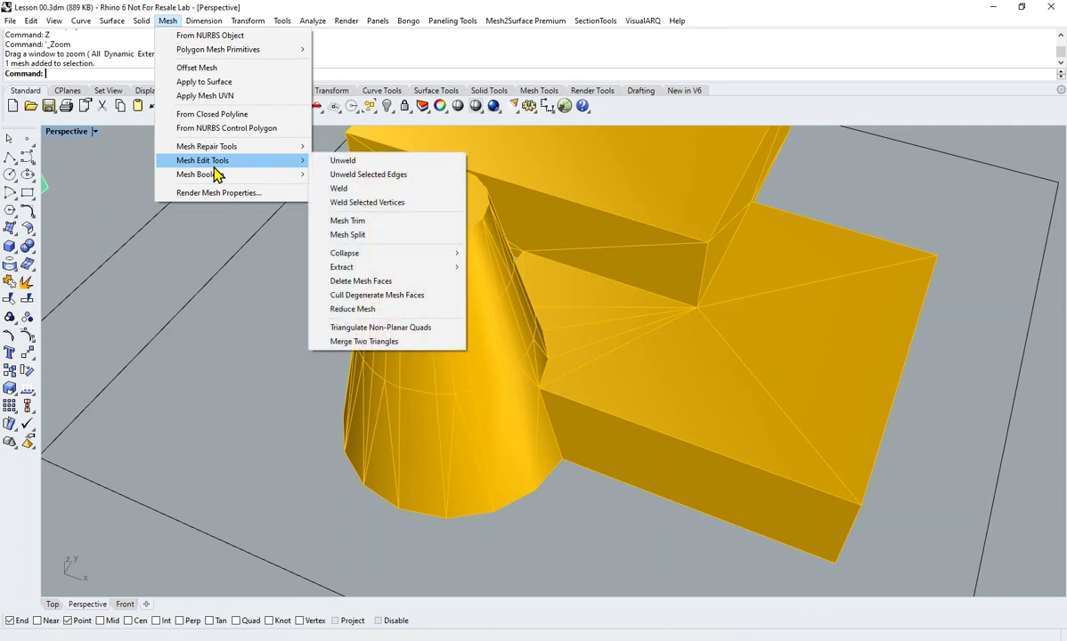
{"action": "left_click", "coordinate": [186, 229]}
- Select the blue single-surface sphere for comparison and view all eight object type samples together
{"action": "scroll", "coordinate": [374, 224], "scroll_direction": "down", "scroll_amount": 8}
{"action": "right_click_drag", "start_coordinate": [378, 243], "coordinate": [507, 195], "text": "shift"}
{"action": "left_click", "coordinate": [486, 380]}
{"action": "scroll", "coordinate": [552, 274], "scroll_direction": "down", "scroll_amount": 5}
{"action": "right_click_drag", "start_coordinate": [537, 247], "coordinate": [485, 427], "text": "shift"}
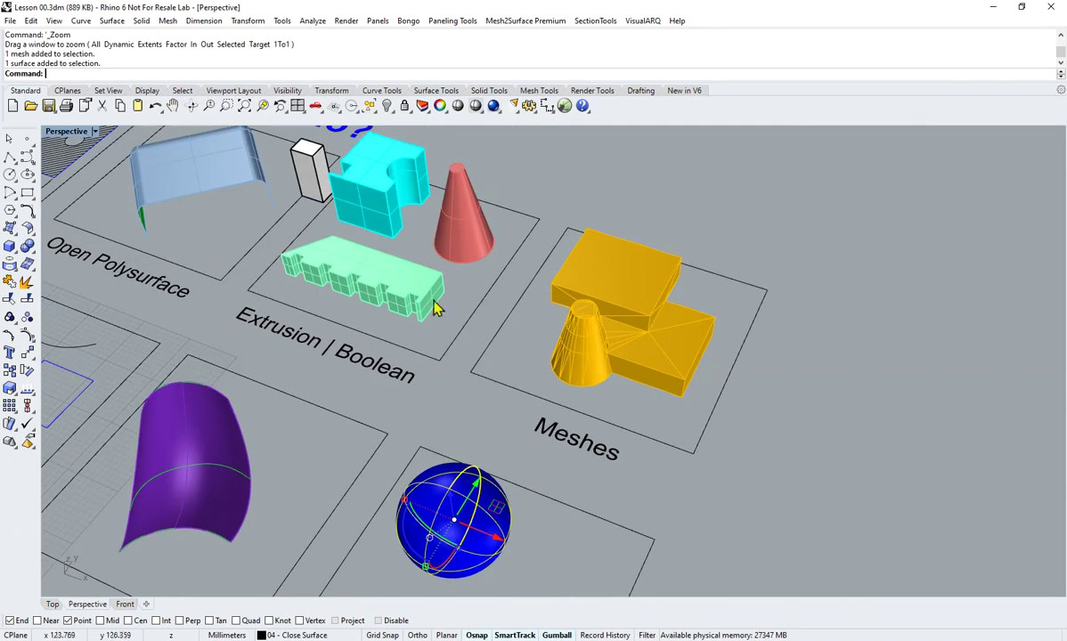
{"action": "scroll", "coordinate": [453, 355], "scroll_direction": "down", "scroll_amount": 5}
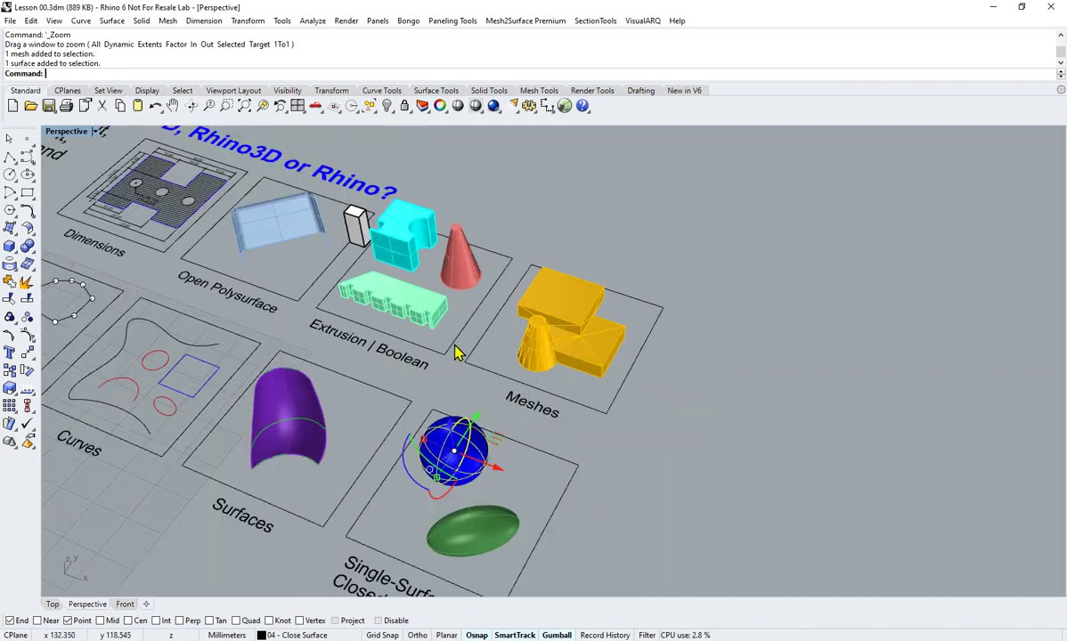
{"action": "right_click_drag", "start_coordinate": [388, 415], "coordinate": [616, 362], "text": "shift"}
{"action": "right_click_drag", "start_coordinate": [437, 396], "coordinate": [508, 371]}
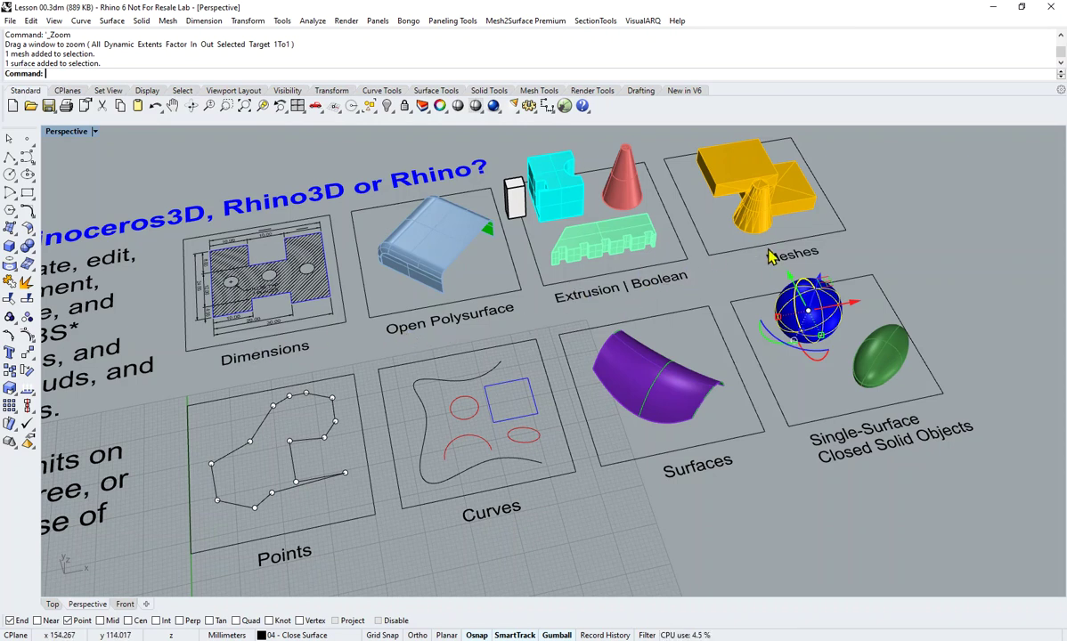
{"action": "right_click_drag", "start_coordinate": [814, 379], "coordinate": [799, 369]}
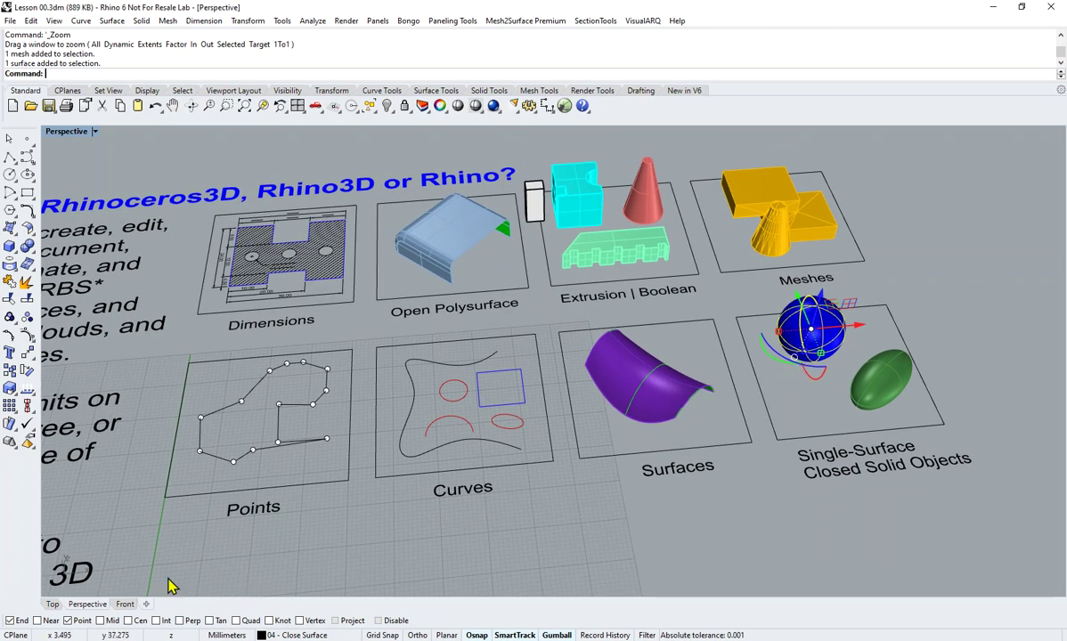
- Switch to the Top view, clear the sphere selection, and frame the whole lesson sheet
{"action": "left_click", "coordinate": [52, 605]}
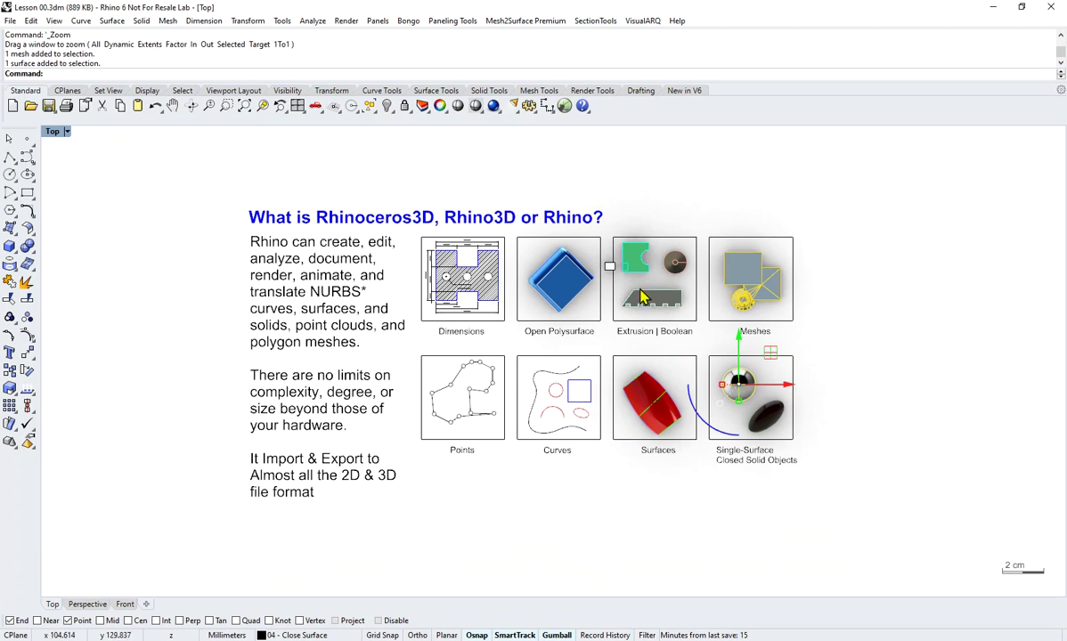
{"action": "key", "text": "Escape"}
{"action": "scroll", "coordinate": [545, 339], "scroll_direction": "up", "scroll_amount": 5}
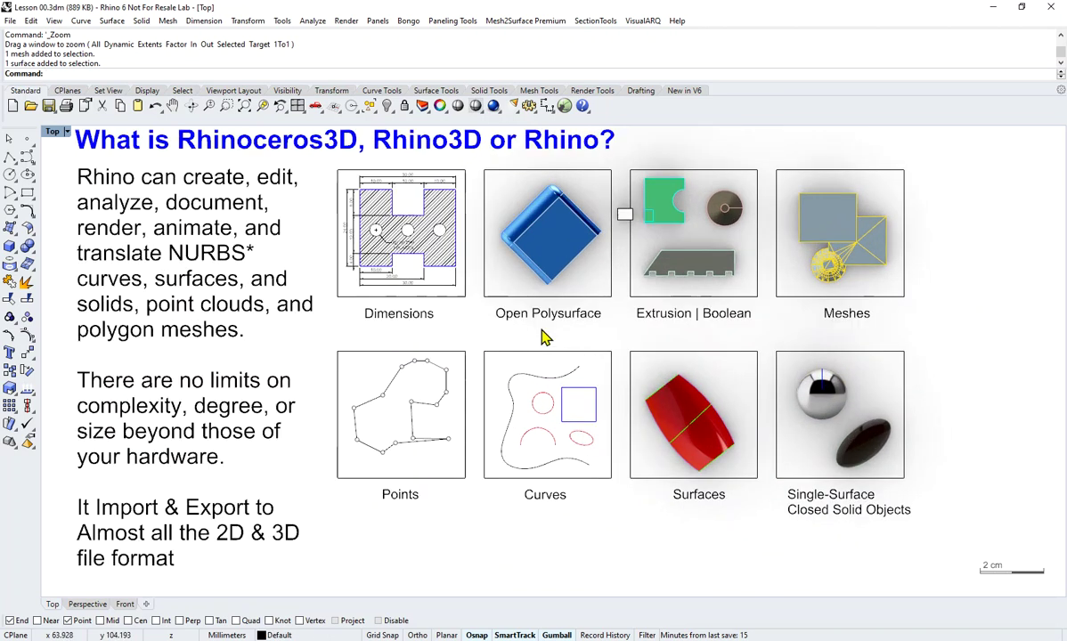
{"action": "scroll", "coordinate": [583, 343], "scroll_direction": "down", "scroll_amount": 1}
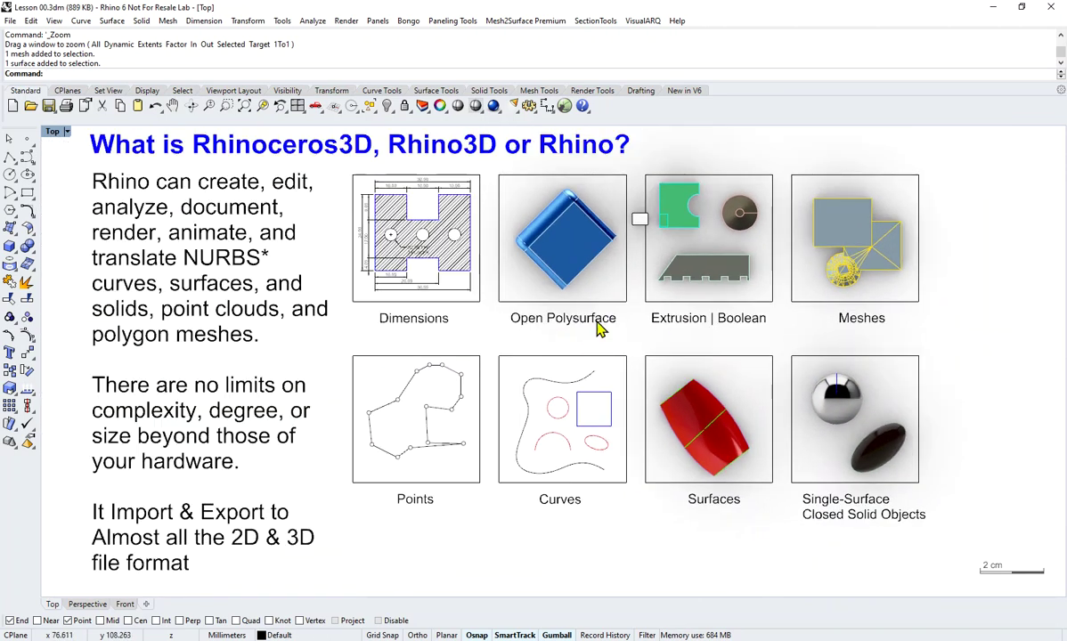